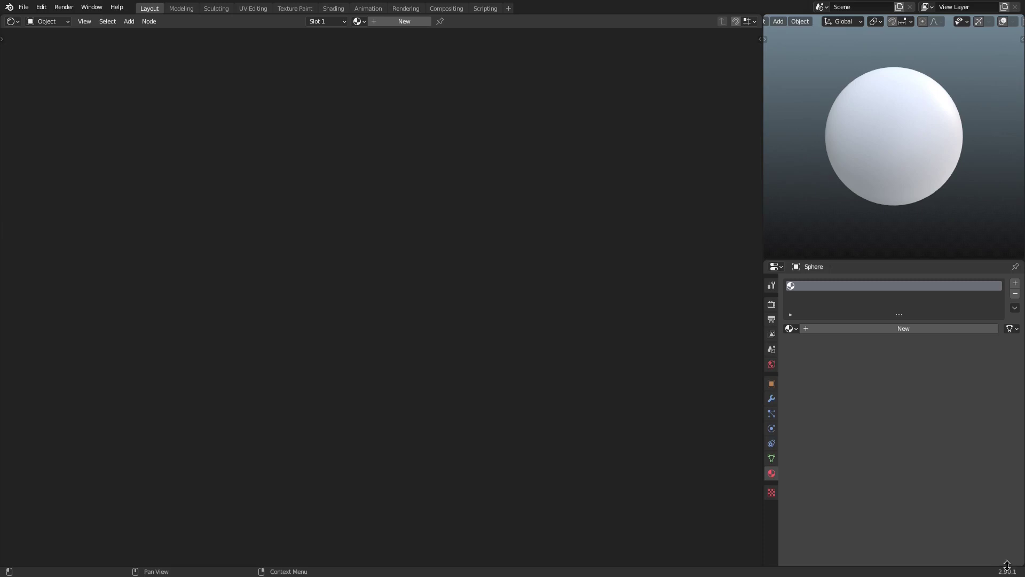
Create Material.001 for the sphere, with a Principled BSDF wired to Material Output
{"action": "left_click", "coordinate": [408, 21]}
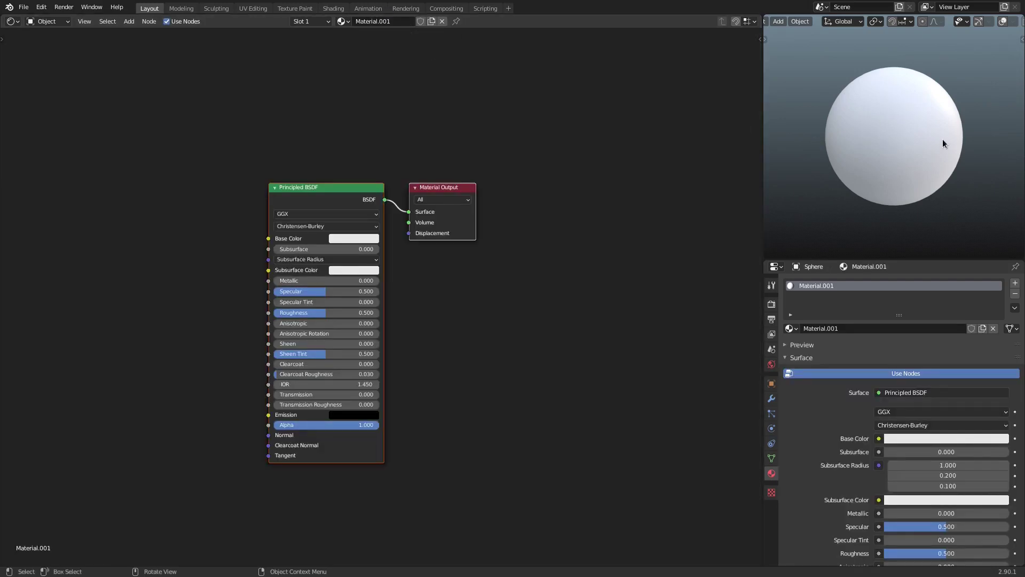
{"action": "scroll", "coordinate": [932, 113], "scroll_direction": "up", "scroll_amount": 3}
{"action": "scroll", "coordinate": [933, 113], "scroll_direction": "down", "scroll_amount": 1}
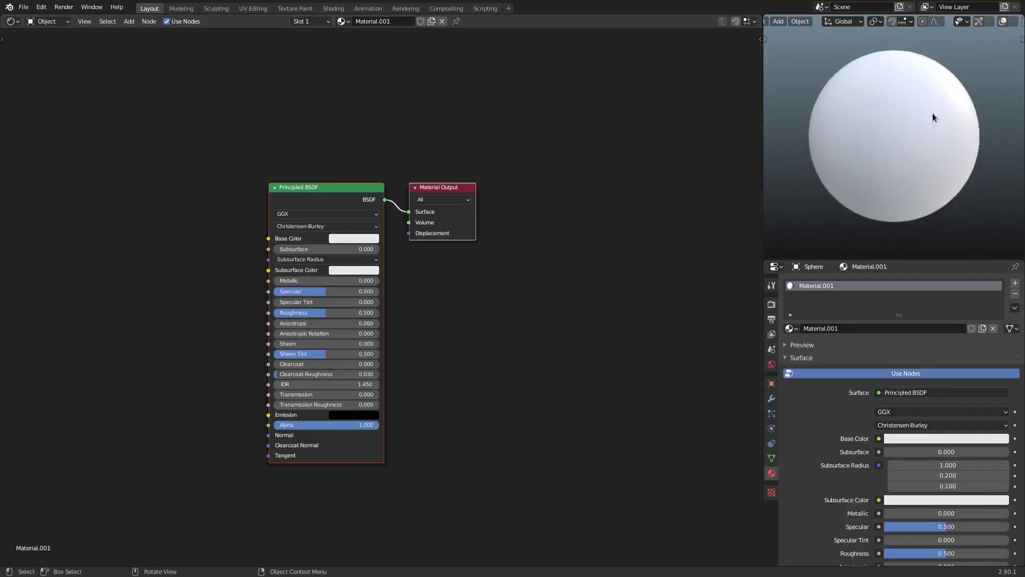
Add a Catmull-Clark Subdivision Surface modifier to the sphere, then return to its material nodes
{"action": "left_click", "coordinate": [771, 399]}
{"action": "left_click", "coordinate": [874, 283]}
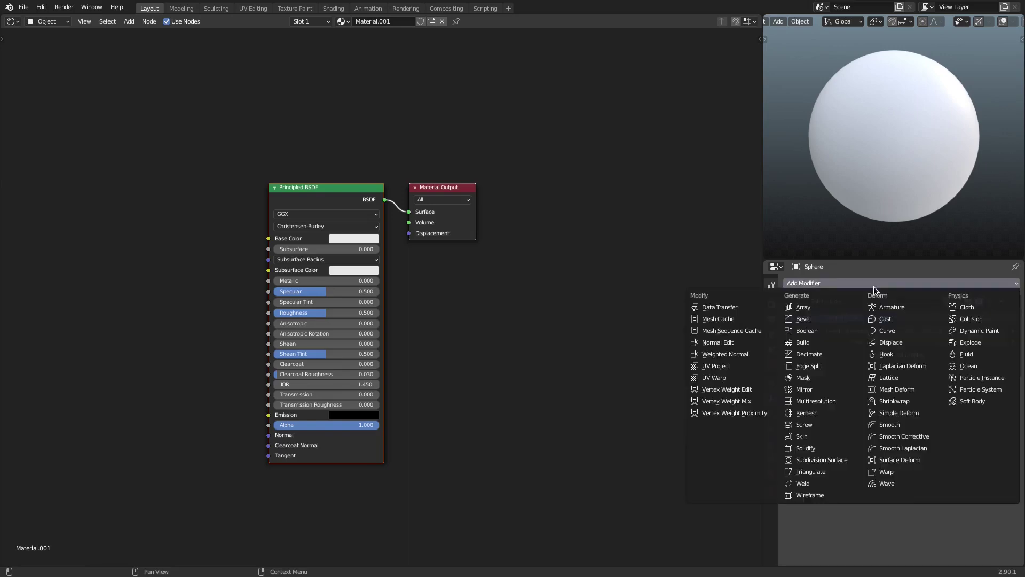
{"action": "left_click", "coordinate": [823, 460]}
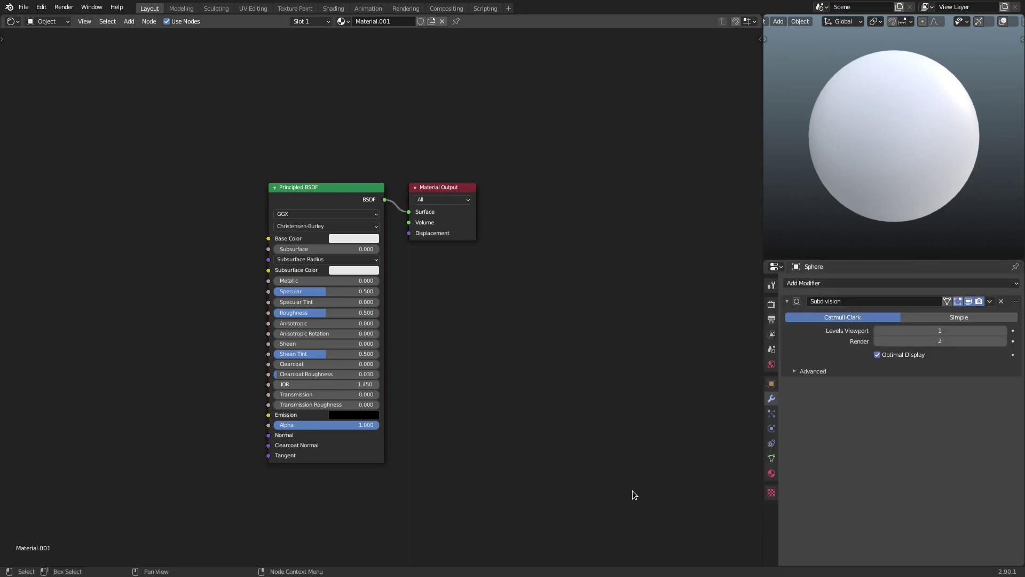
{"action": "left_click", "coordinate": [771, 474]}
{"action": "middle_click_drag", "start_coordinate": [443, 352], "coordinate": [630, 319]}
{"action": "middle_click_drag", "start_coordinate": [379, 253], "coordinate": [366, 252]}
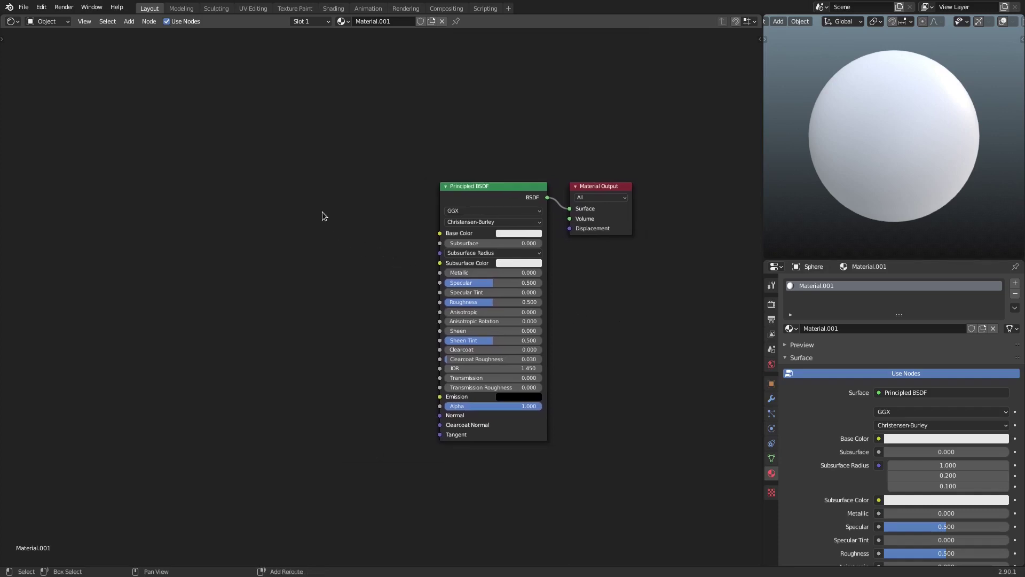
Add a ColorRamp node up-left of the Principled BSDF
{"action": "key", "text": "shift+a"}
{"action": "type", "text": "colorramp"}
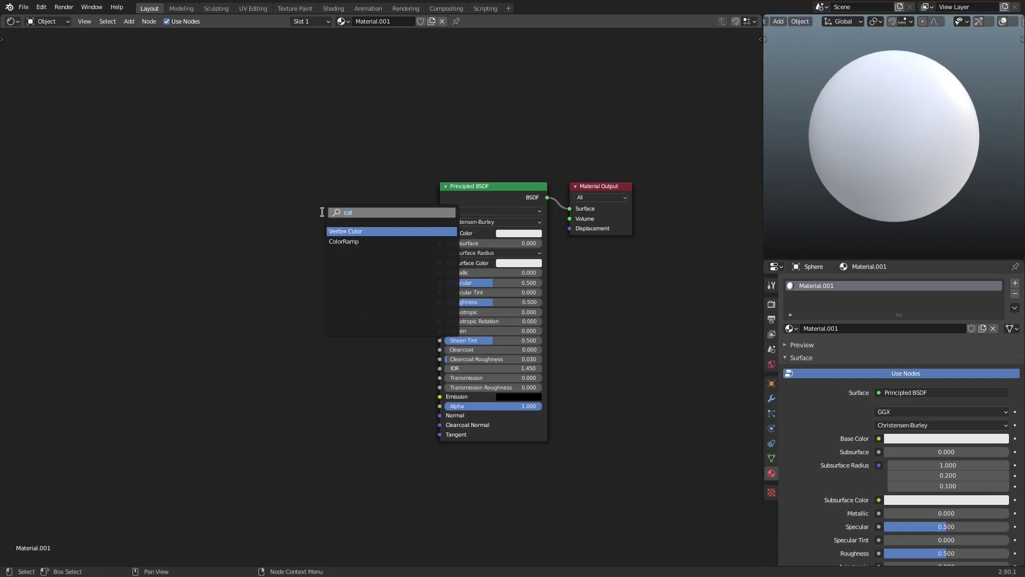
{"action": "left_click", "coordinate": [350, 241]}
{"action": "left_click", "coordinate": [238, 104]}
{"action": "middle_click_drag", "start_coordinate": [312, 95], "coordinate": [422, 123]}
{"action": "middle_click_drag", "start_coordinate": [484, 260], "coordinate": [461, 235]}
{"action": "left_click_drag", "start_coordinate": [349, 109], "coordinate": [336, 102]}
{"action": "middle_click_drag", "start_coordinate": [357, 227], "coordinate": [349, 224]}
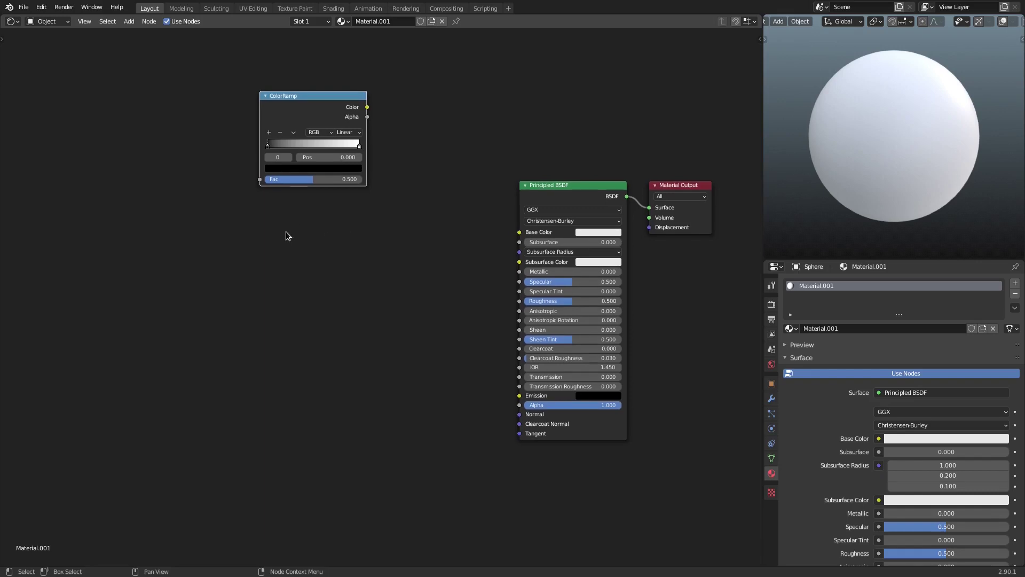
Add a Transparent BSDF node to the material
{"action": "key", "text": "shift+a"}
{"action": "type", "text": "trans"}
{"action": "left_click", "coordinate": [343, 259]}
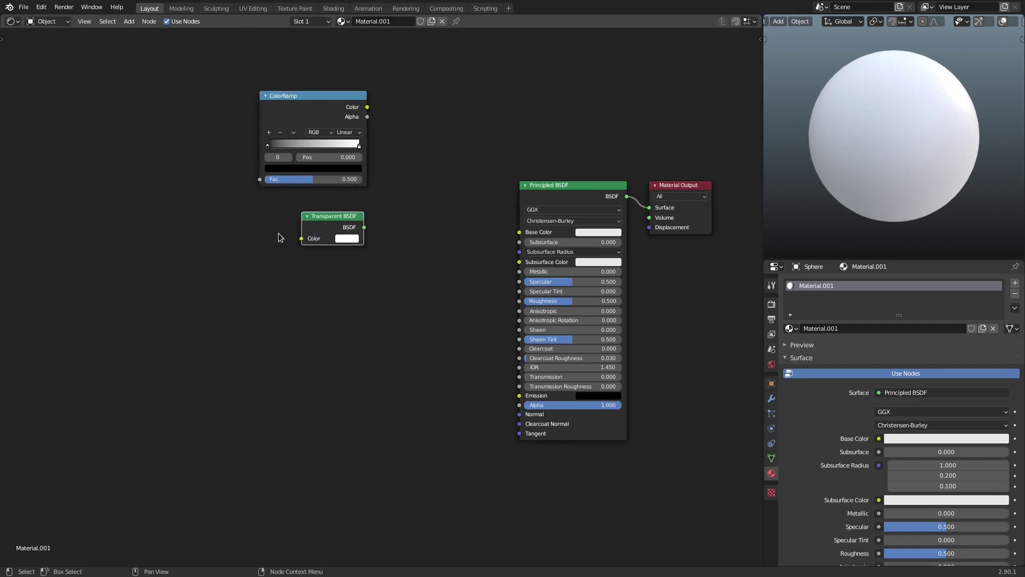
Duplicate the ColorRamp node and place the copy to the left
{"action": "left_click", "coordinate": [279, 99]}
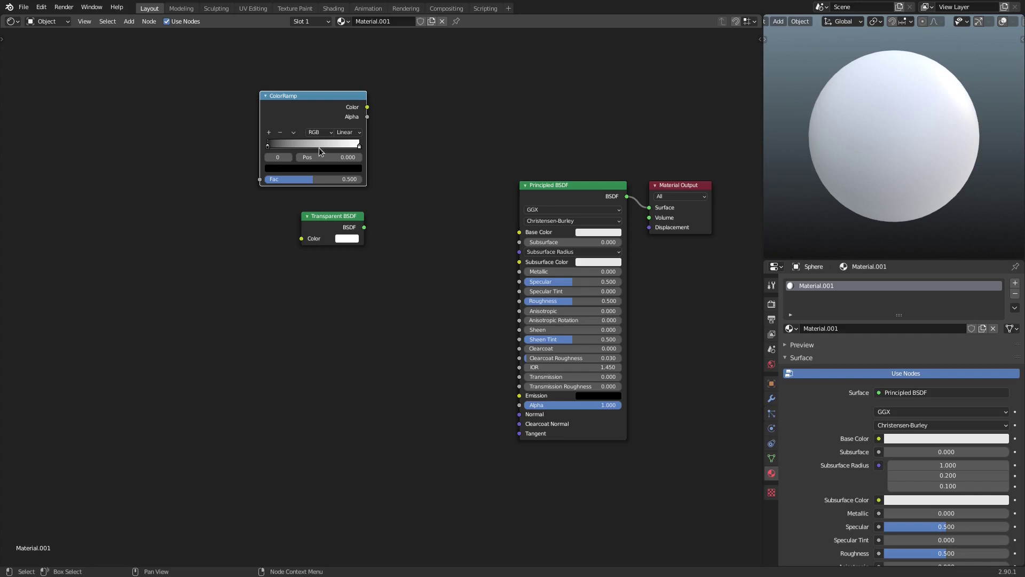
{"action": "key", "text": "shift+d"}
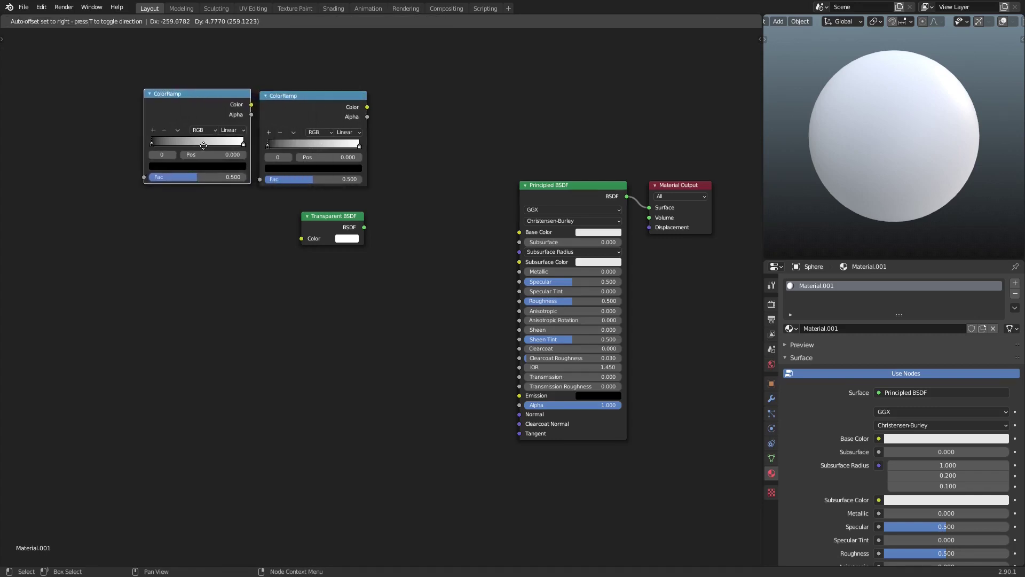
{"action": "left_click", "coordinate": [201, 171]}
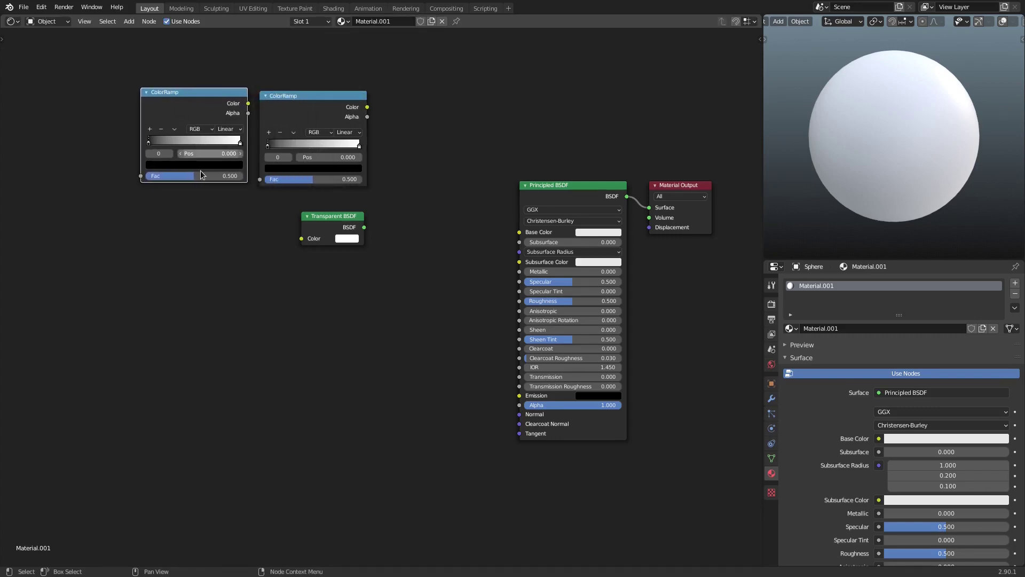
Add a Gradient Texture node and move the Transparent BSDF below the ColorRamps
{"action": "key", "text": "shift+a"}
{"action": "left_click", "coordinate": [146, 251]}
{"action": "type", "text": "grad"}
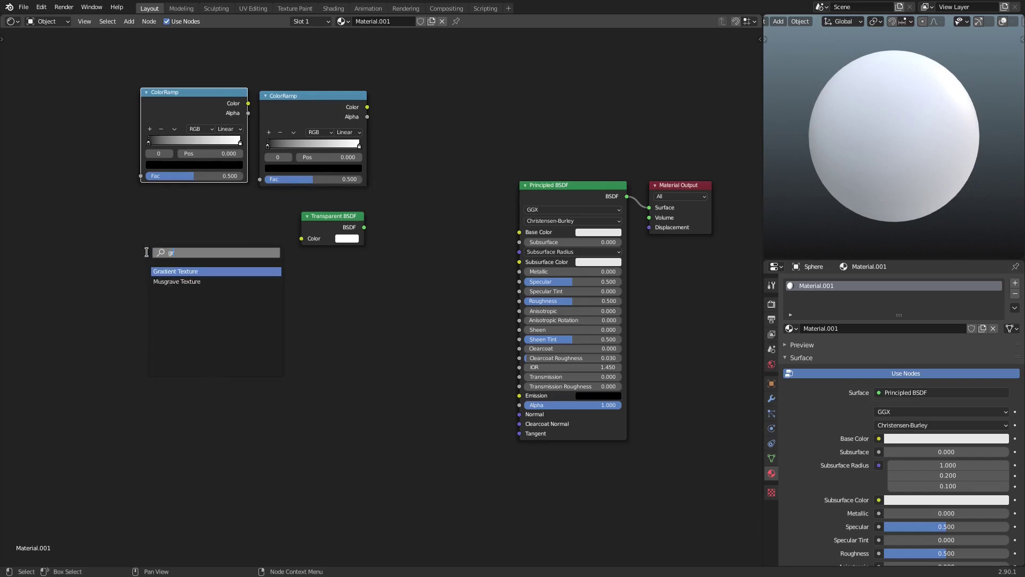
{"action": "left_click", "coordinate": [171, 271]}
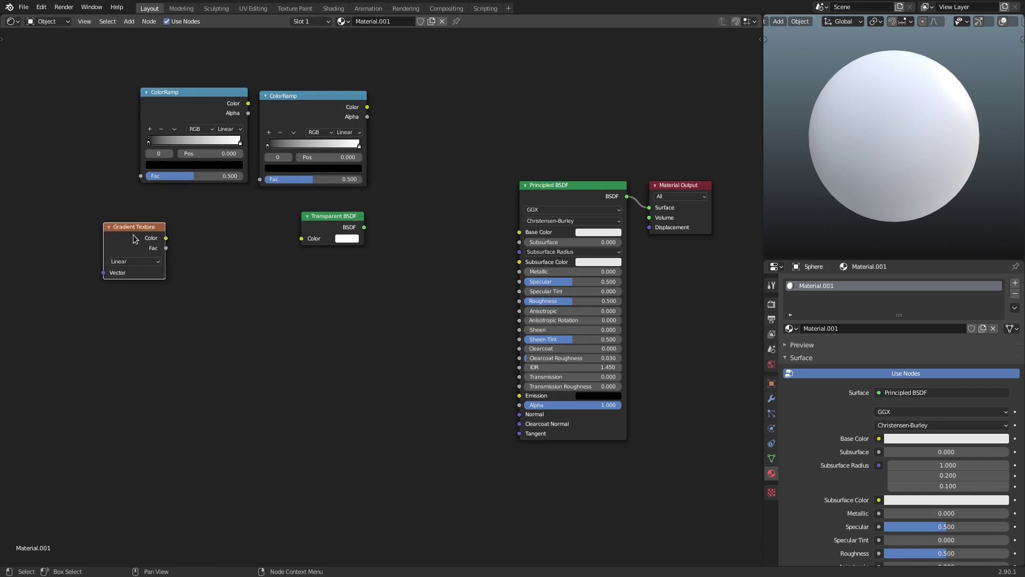
{"action": "middle_click_drag", "start_coordinate": [315, 187], "coordinate": [303, 214]}
{"action": "left_click_drag", "start_coordinate": [315, 244], "coordinate": [318, 427]}
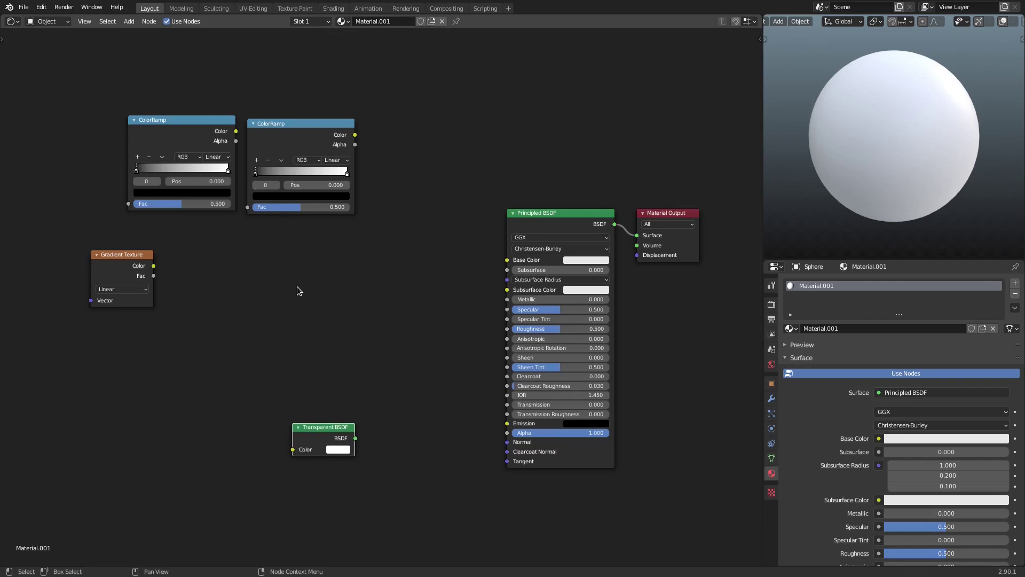
Add a Mix Shader and connect it to the Material Output's Surface
{"action": "key", "text": "shift+a"}
{"action": "type", "text": "mix"}
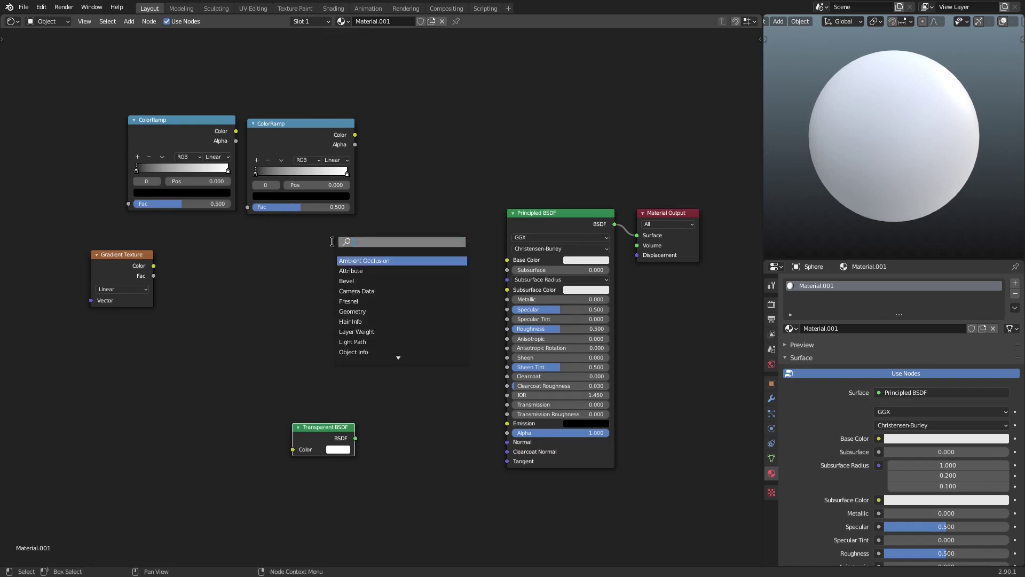
{"action": "left_click", "coordinate": [358, 262]}
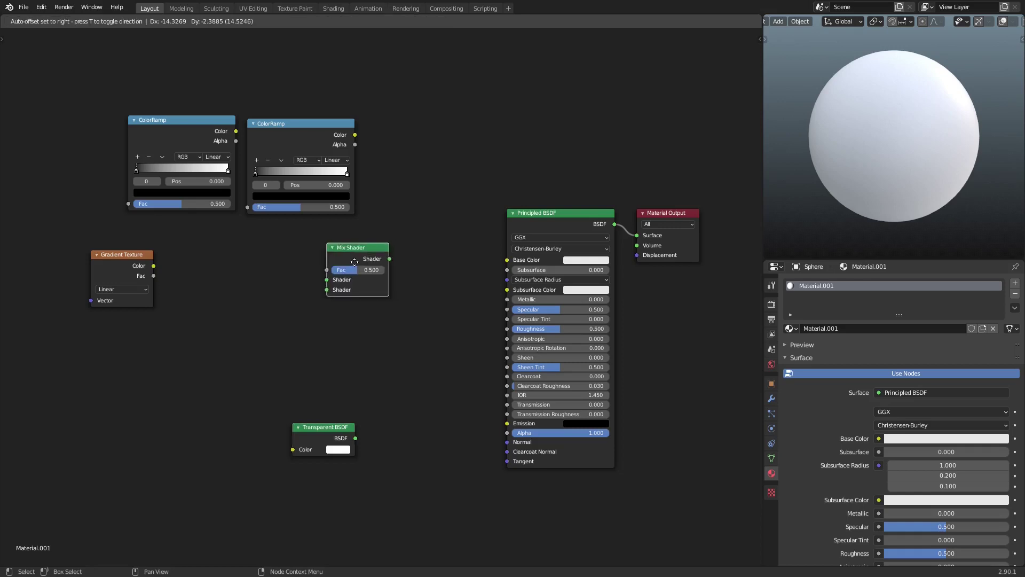
{"action": "left_click", "coordinate": [418, 244]}
{"action": "middle_click_drag", "start_coordinate": [503, 249], "coordinate": [412, 254]}
{"action": "left_click_drag", "start_coordinate": [479, 229], "coordinate": [468, 242]}
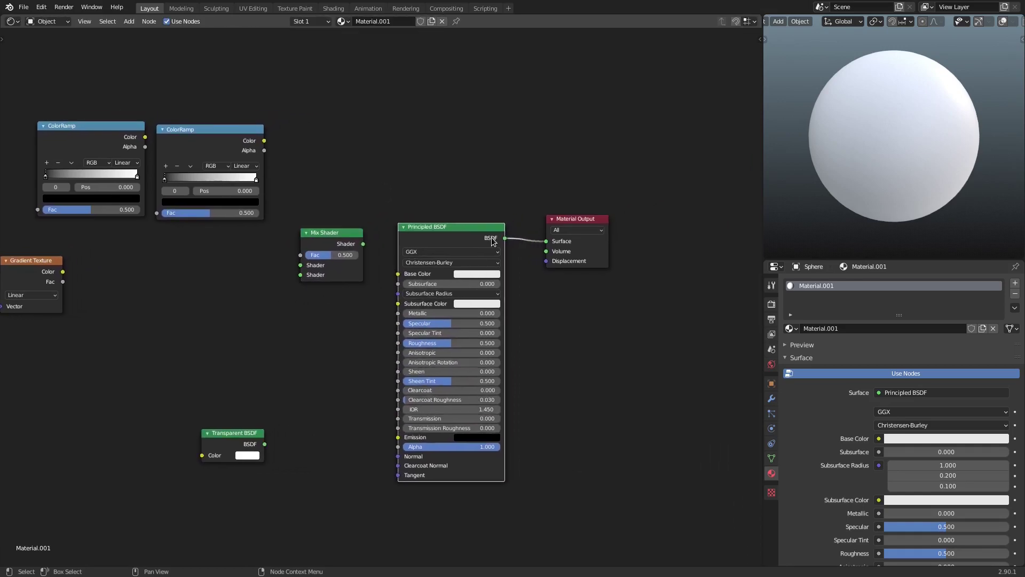
{"action": "left_click_drag", "start_coordinate": [548, 242], "coordinate": [390, 324]}
{"action": "left_click_drag", "start_coordinate": [352, 243], "coordinate": [586, 227]}
Plug the Principled BSDF and Transparent BSDF into the Mix Shader's two Shader inputs, raising Specular to 1.000
{"action": "left_click_drag", "start_coordinate": [354, 320], "coordinate": [353, 230]}
{"action": "left_click_drag", "start_coordinate": [425, 229], "coordinate": [538, 253]}
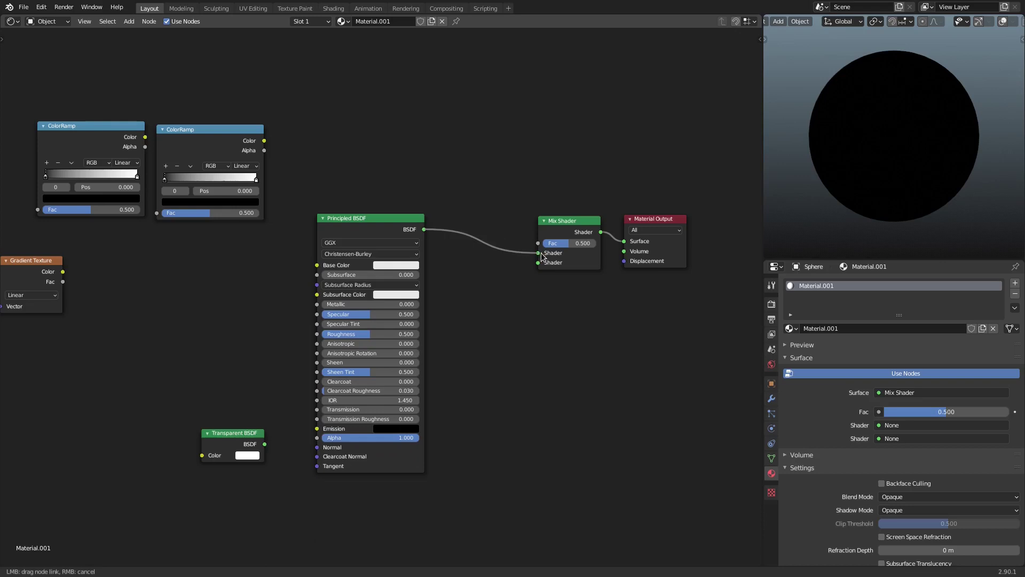
{"action": "left_click_drag", "start_coordinate": [389, 228], "coordinate": [399, 231]}
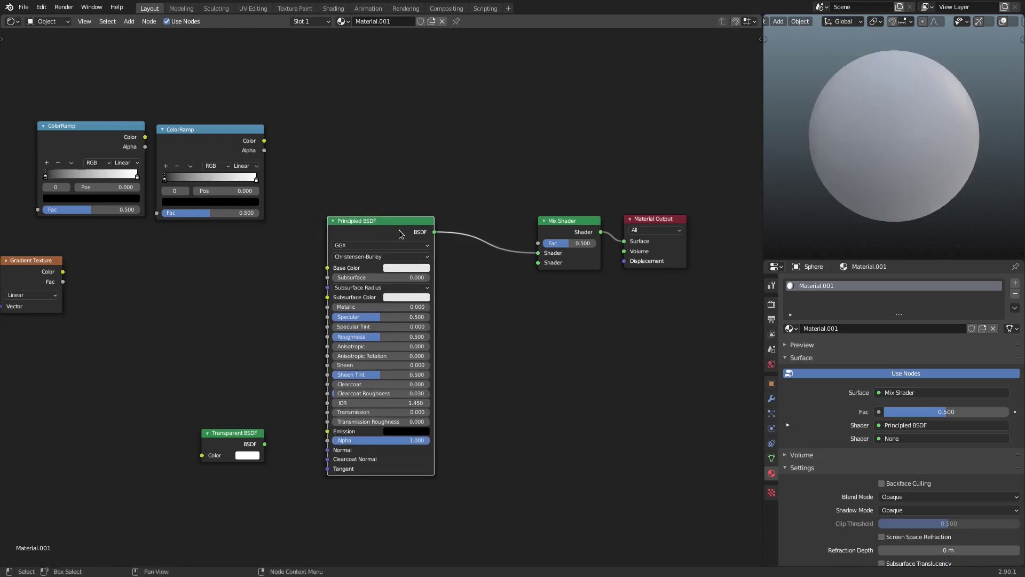
{"action": "left_click_drag", "start_coordinate": [235, 433], "coordinate": [538, 263]}
{"action": "middle_click_drag", "start_coordinate": [602, 401], "coordinate": [548, 402]}
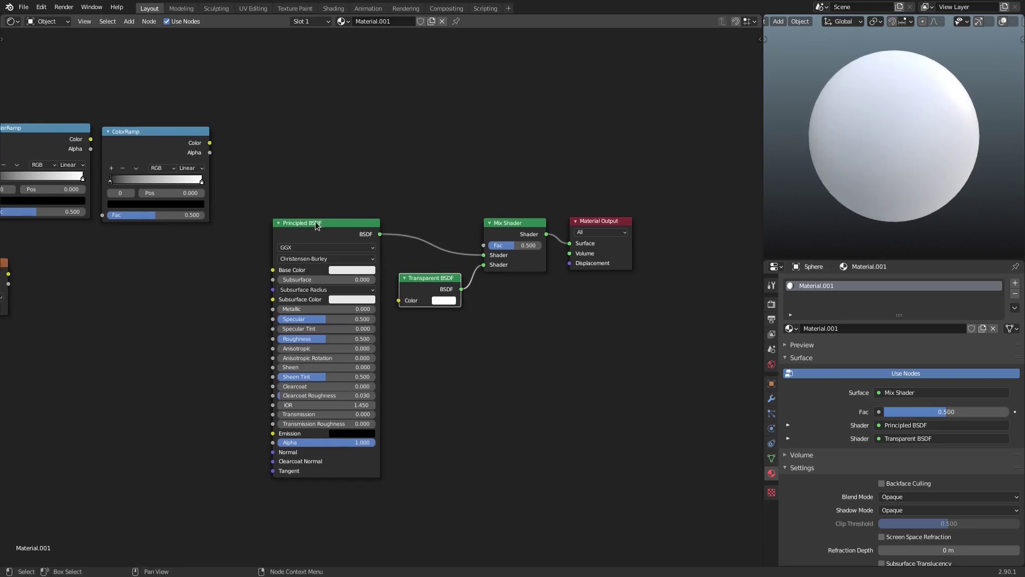
{"action": "left_click", "coordinate": [323, 233]}
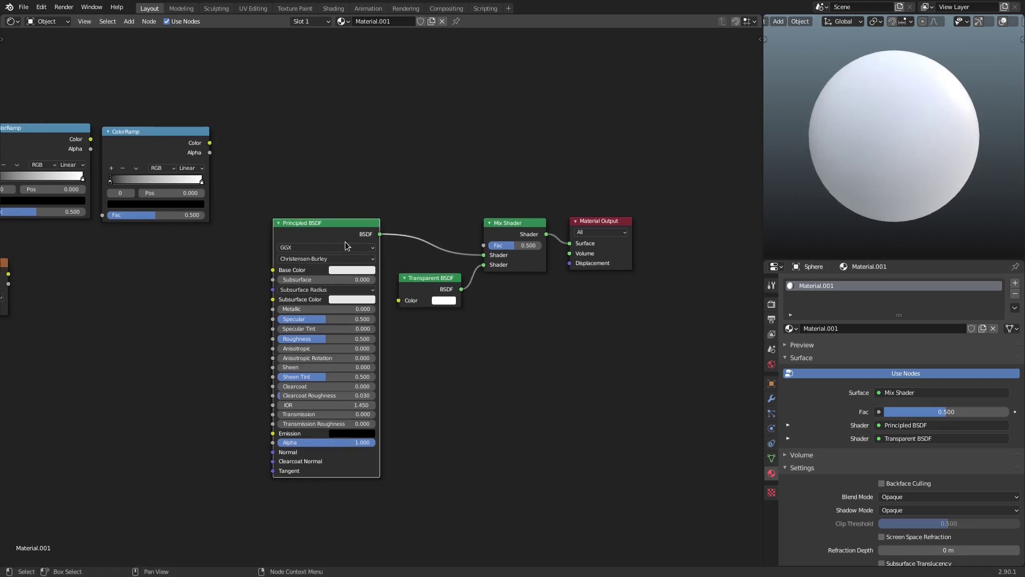
{"action": "left_click_drag", "start_coordinate": [319, 318], "coordinate": [369, 319]}
Try full Metallic, slight Specular Tint and zero Roughness, inspecting the sphere's reflections
{"action": "scroll", "coordinate": [1005, 21], "scroll_direction": "down", "scroll_amount": 2}
{"action": "scroll", "coordinate": [1006, 21], "scroll_direction": "down", "scroll_amount": 2}
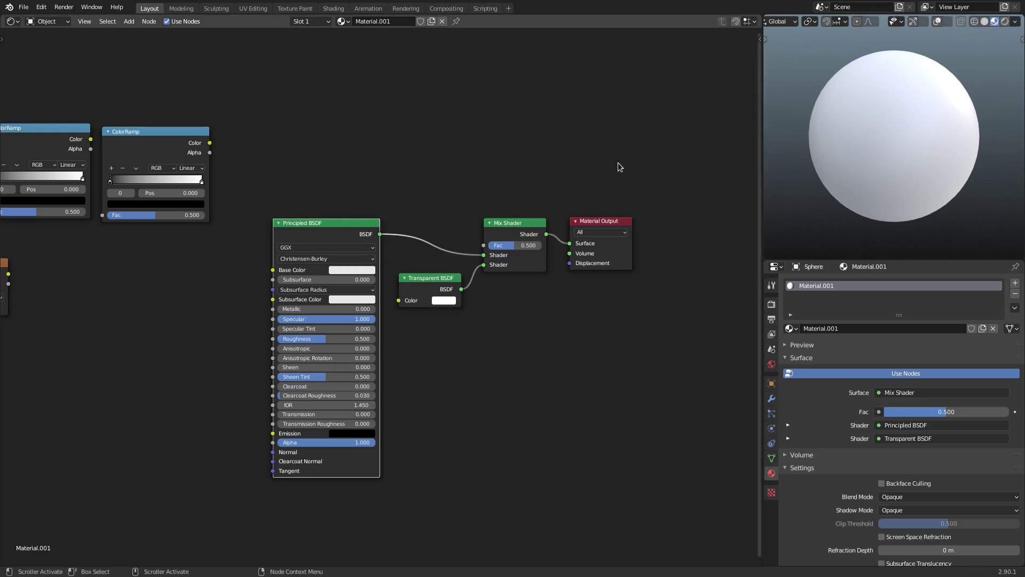
{"action": "left_click_drag", "start_coordinate": [305, 310], "coordinate": [371, 309]}
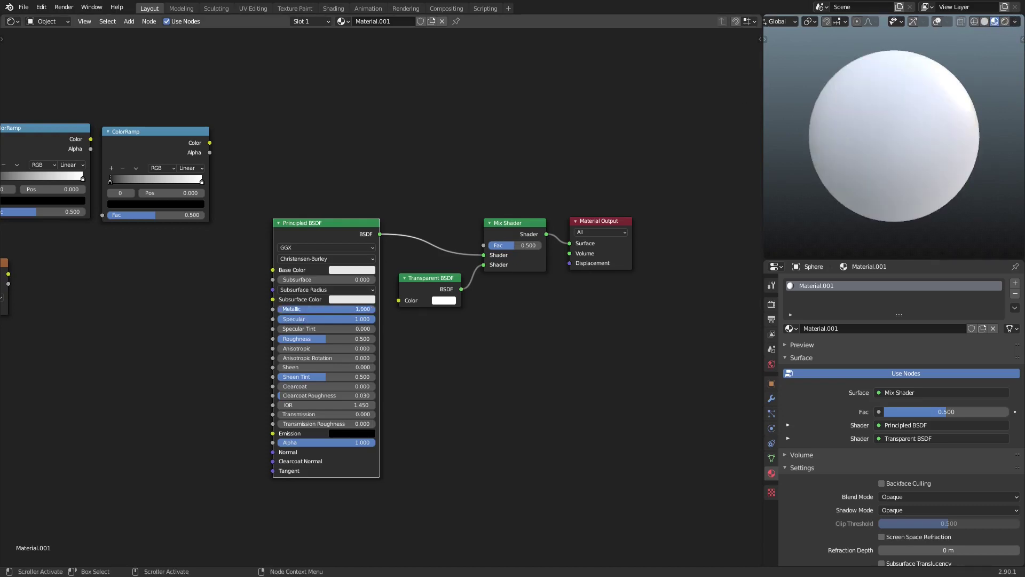
{"action": "left_click_drag", "start_coordinate": [316, 328], "coordinate": [328, 328]}
{"action": "left_click_drag", "start_coordinate": [305, 339], "coordinate": [282, 339]}
{"action": "middle_click_drag", "start_coordinate": [916, 115], "coordinate": [892, 115]}
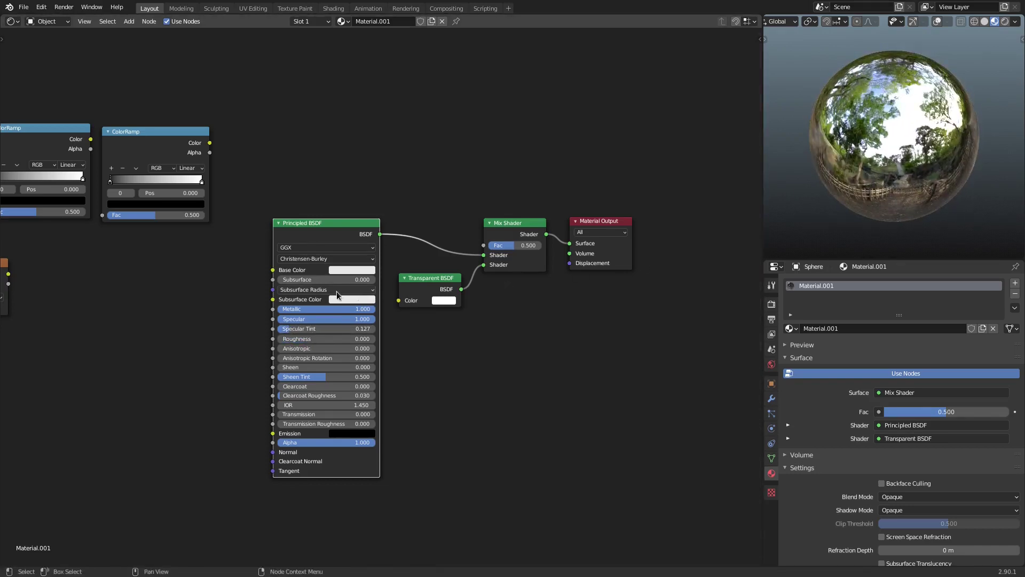
Keep the Transparent BSDF colour white and restore the Mix Shader factor to 0.500
{"action": "left_click", "coordinate": [451, 301]}
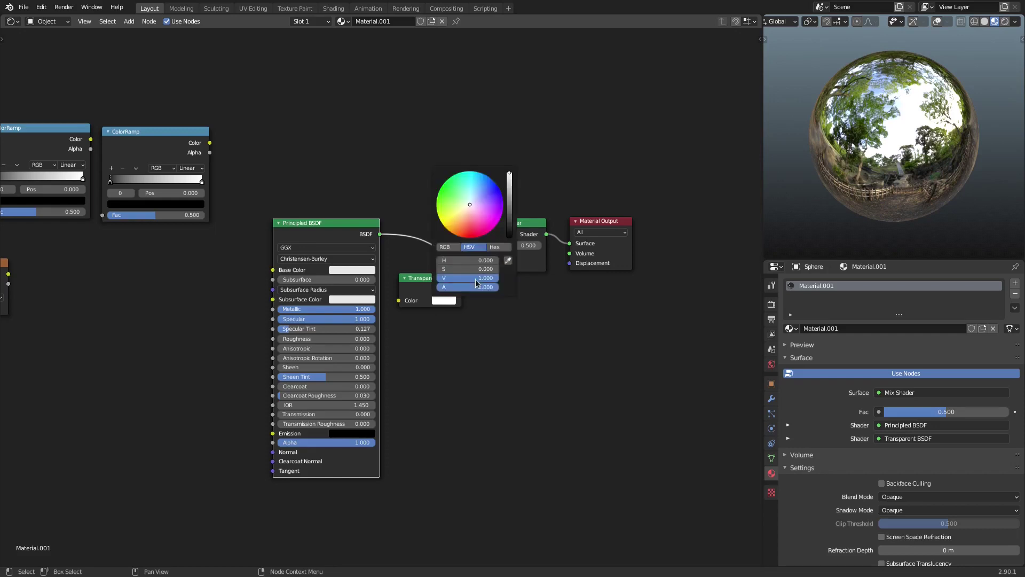
{"action": "left_click_drag", "start_coordinate": [509, 208], "coordinate": [510, 171]}
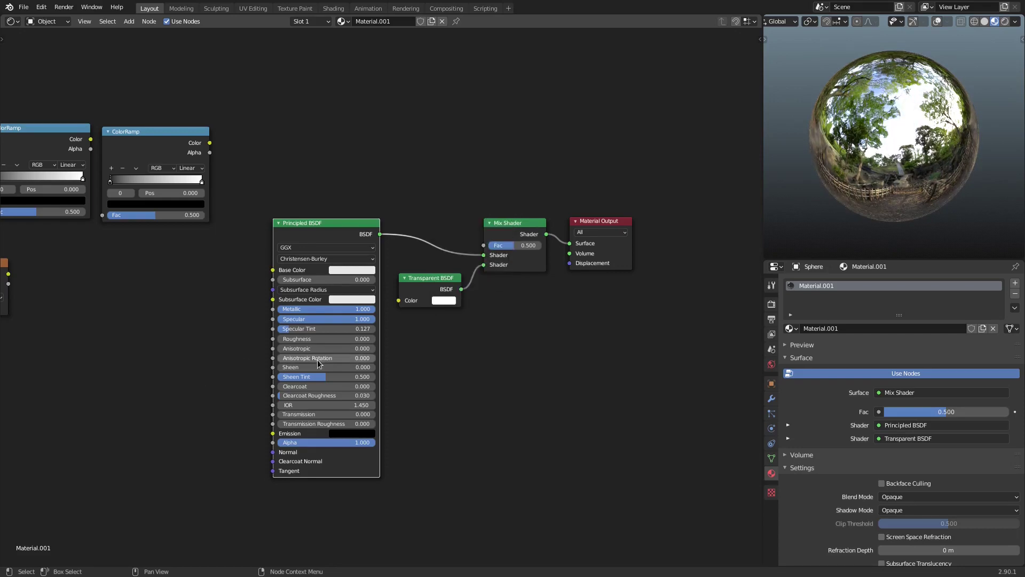
{"action": "left_click_drag", "start_coordinate": [497, 247], "coordinate": [541, 245]}
{"action": "key", "text": "ctrl+z"}
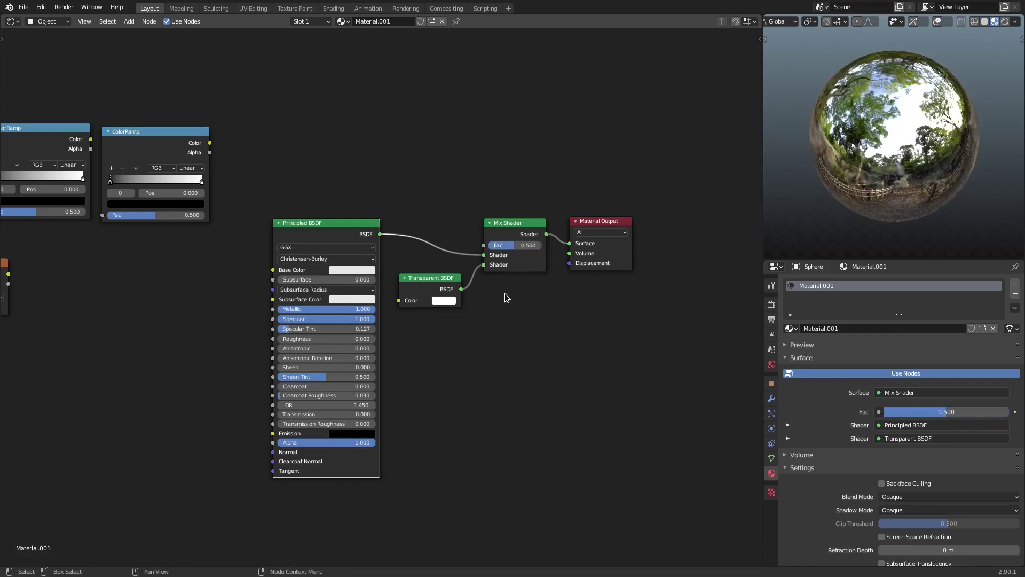
Lower Specular and turn Metallic down to 0 on the Principled BSDF
{"action": "middle_click_drag", "start_coordinate": [403, 310], "coordinate": [450, 310]}
{"action": "left_click_drag", "start_coordinate": [371, 320], "coordinate": [338, 321]}
{"action": "left_click_drag", "start_coordinate": [379, 310], "coordinate": [390, 338]}
Set the Principled BSDF's Specular to 0.477 and Roughness to 0.273
{"action": "left_click", "coordinate": [363, 329]}
{"action": "left_click", "coordinate": [364, 338]}
{"action": "middle_click_drag", "start_coordinate": [193, 332], "coordinate": [245, 325]}
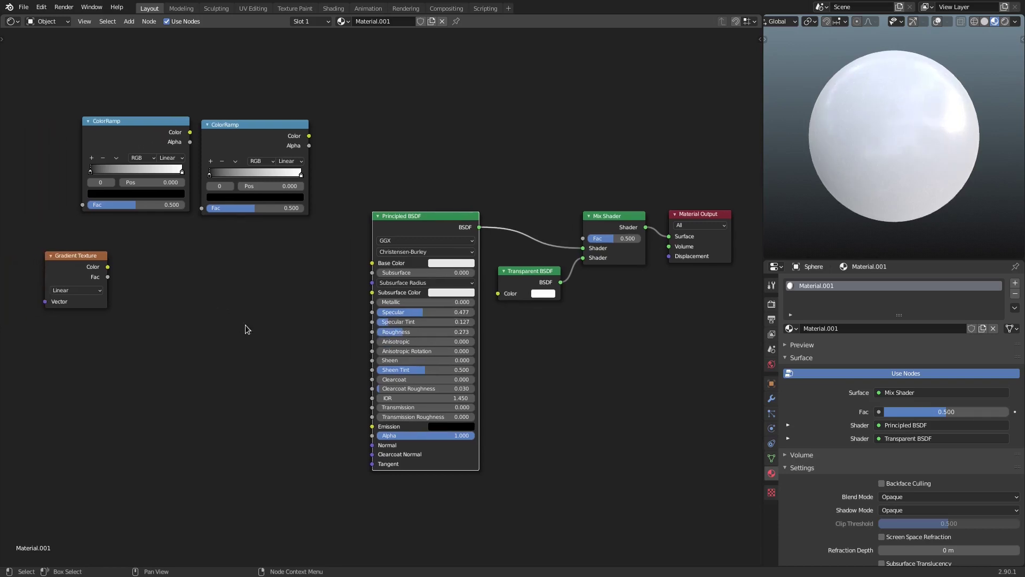
Wire the upper ColorRamp's Color into the Mix Shader's Fac and rearrange the texture nodes
{"action": "scroll", "coordinate": [278, 332], "scroll_direction": "right", "scroll_amount": 2, "text": "ctrl"}
{"action": "left_click_drag", "start_coordinate": [239, 142], "coordinate": [553, 253]}
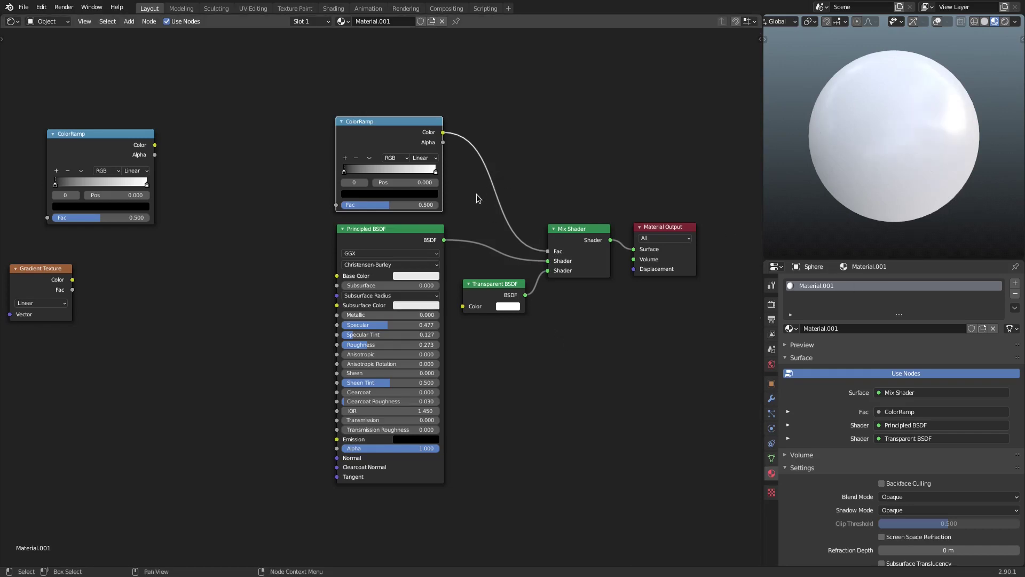
{"action": "middle_click_drag", "start_coordinate": [479, 199], "coordinate": [564, 176]}
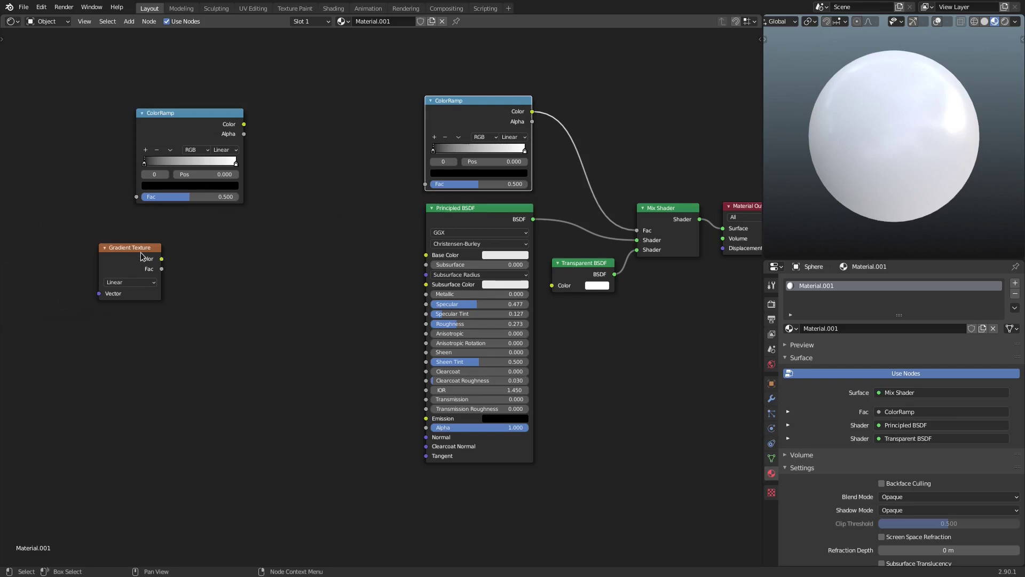
{"action": "left_click_drag", "start_coordinate": [140, 252], "coordinate": [199, 236]}
{"action": "left_click_drag", "start_coordinate": [230, 116], "coordinate": [308, 88]}
{"action": "middle_click_drag", "start_coordinate": [273, 217], "coordinate": [359, 211]}
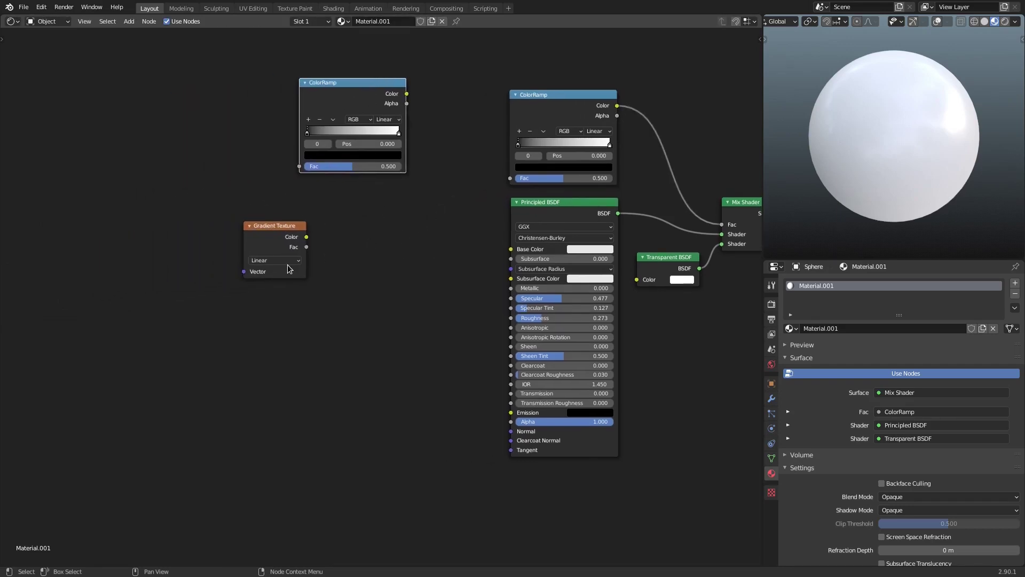
{"action": "key", "text": "shift+a"}
Add a Mapping node and a Texture Coordinate node left of the Gradient Texture
{"action": "left_click", "coordinate": [221, 387]}
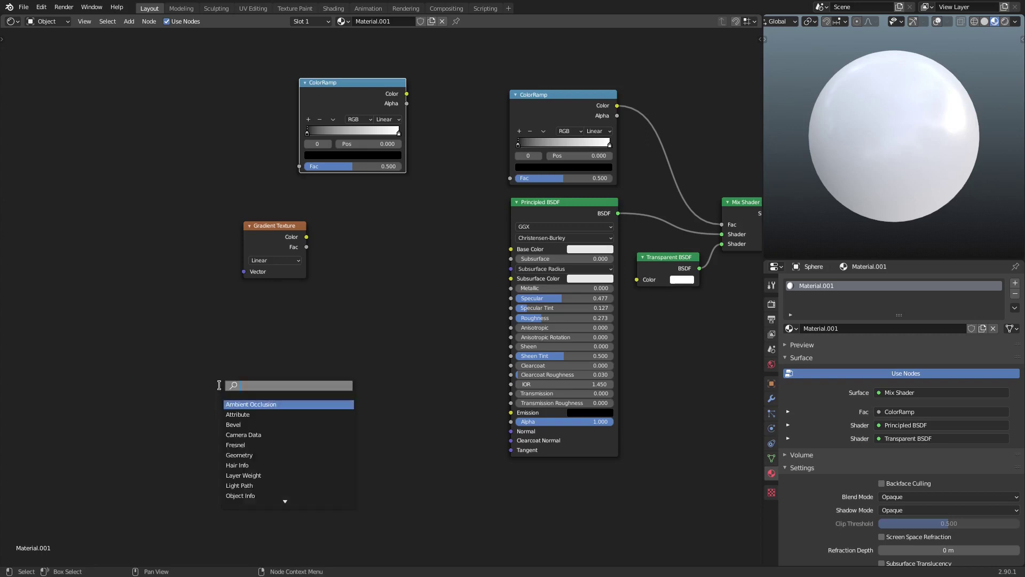
{"action": "type", "text": "mapp"}
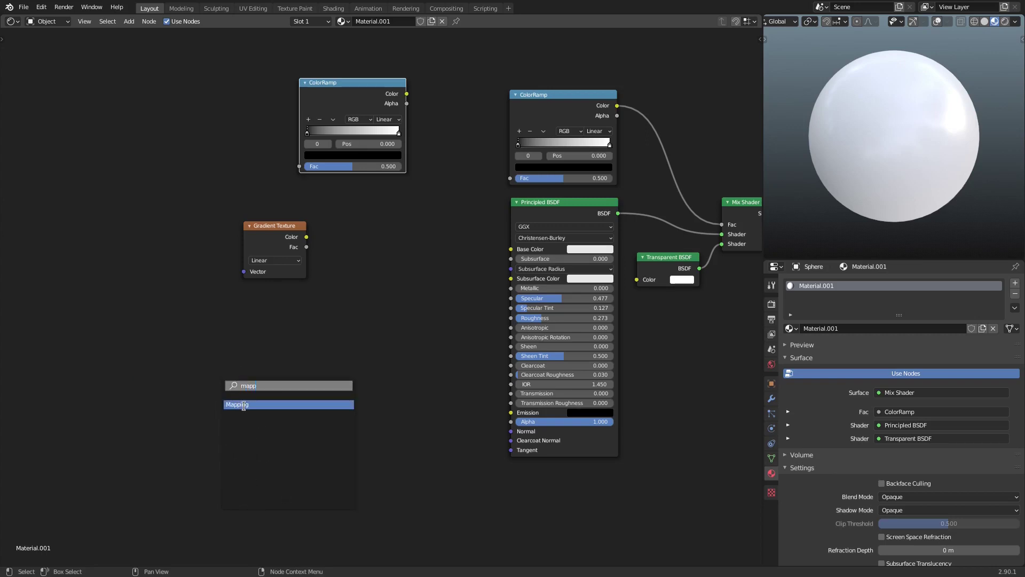
{"action": "left_click", "coordinate": [243, 406]}
{"action": "key", "text": "shift+a"}
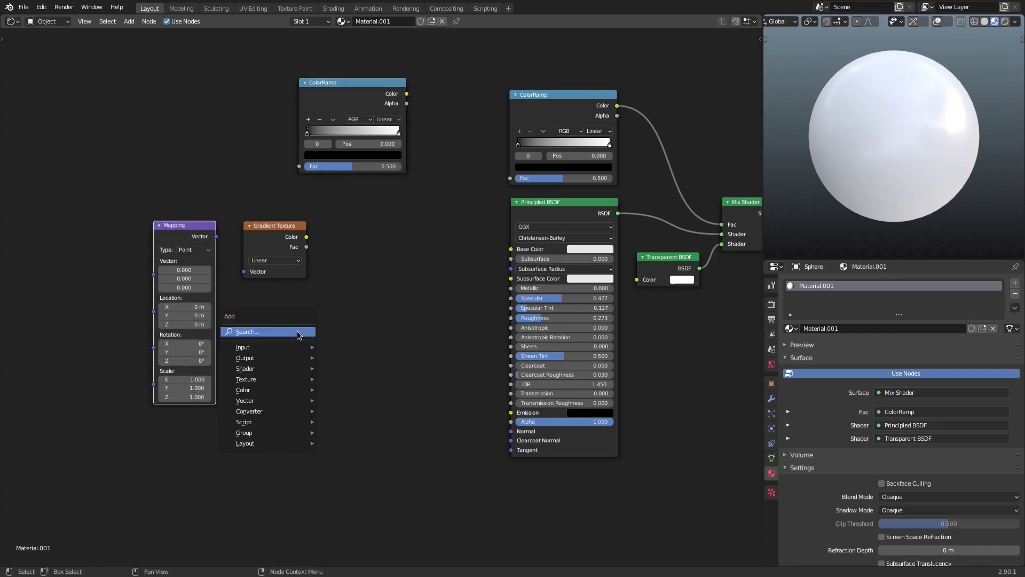
{"action": "left_click", "coordinate": [298, 332]}
{"action": "type", "text": "text"}
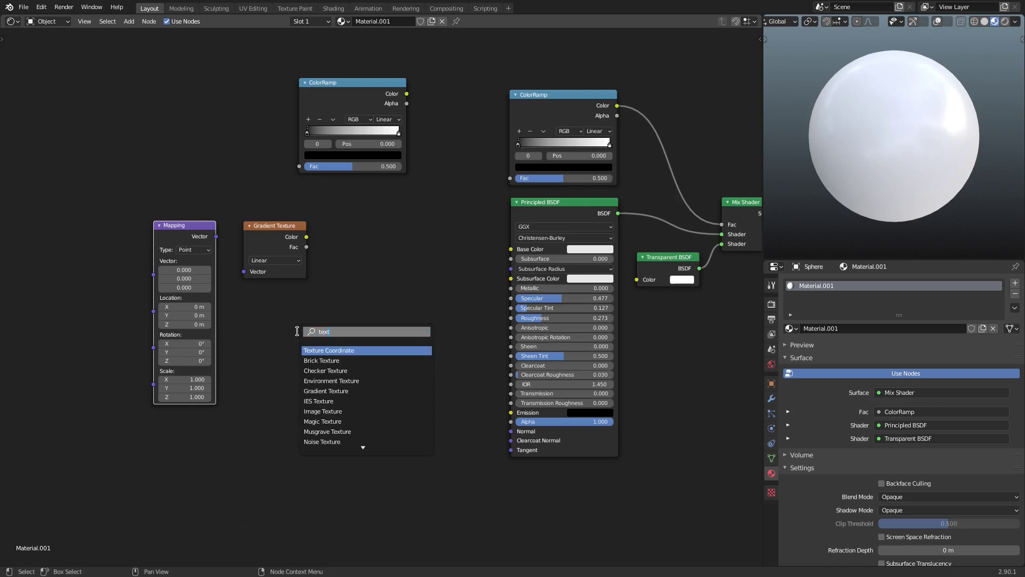
{"action": "left_click", "coordinate": [325, 350]}
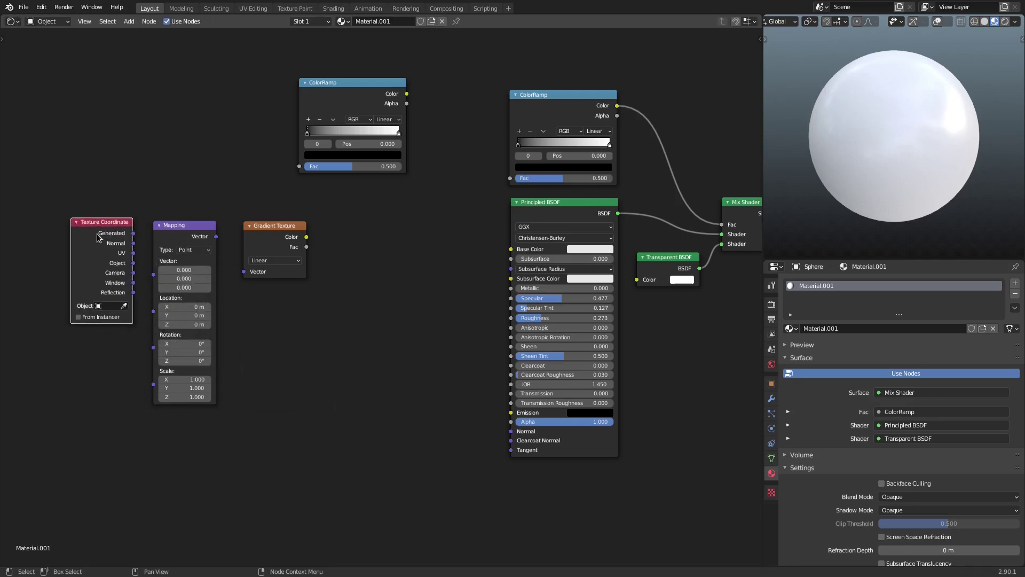
Link Gradient Texture Fac into both ColorRamps and the lower ramp's Color into Base Color
{"action": "left_click_drag", "start_coordinate": [343, 98], "coordinate": [373, 304]}
{"action": "left_click_drag", "start_coordinate": [284, 237], "coordinate": [511, 180]}
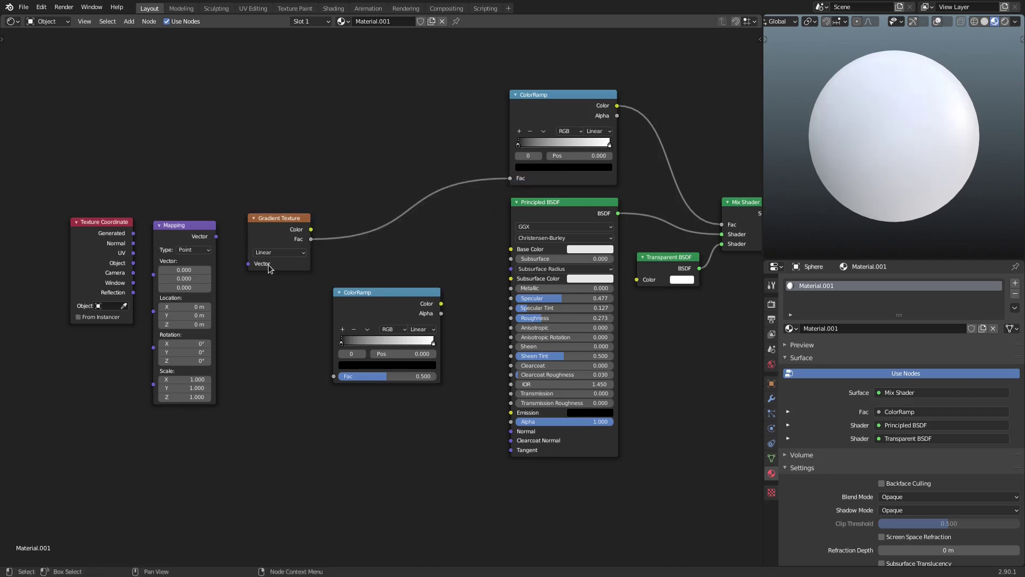
{"action": "left_click_drag", "start_coordinate": [310, 239], "coordinate": [337, 374]}
{"action": "left_click_drag", "start_coordinate": [384, 292], "coordinate": [402, 276]}
{"action": "left_click_drag", "start_coordinate": [277, 217], "coordinate": [283, 208]}
{"action": "left_click_drag", "start_coordinate": [428, 275], "coordinate": [512, 249]}
{"action": "left_click", "coordinate": [545, 210]}
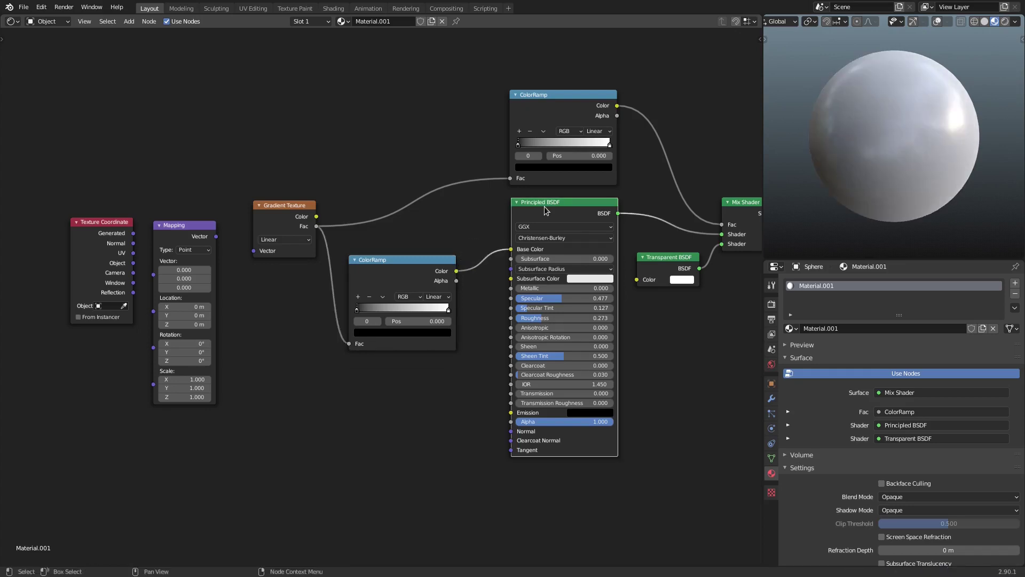
Check the sphere's shading, then link the Mapping Vector into the Gradient Texture's Vector input
{"action": "mouse_move", "coordinate": [855, 109]}
{"action": "middle_mouse_down"}
{"action": "mouse_move", "coordinate": [919, 108]}
{"action": "mouse_move", "coordinate": [892, 64]}
{"action": "mouse_move", "coordinate": [876, 105]}
{"action": "mouse_move", "coordinate": [891, 111]}
{"action": "middle_mouse_up"}
{"action": "mouse_move", "coordinate": [841, 147]}
{"action": "middle_mouse_down"}
{"action": "mouse_move", "coordinate": [922, 118]}
{"action": "mouse_move", "coordinate": [818, 131]}
{"action": "mouse_move", "coordinate": [803, 82]}
{"action": "mouse_move", "coordinate": [899, 89]}
{"action": "mouse_move", "coordinate": [888, 89]}
{"action": "mouse_move", "coordinate": [953, 108]}
{"action": "mouse_move", "coordinate": [801, 117]}
{"action": "middle_mouse_up"}
{"action": "middle_click_drag", "start_coordinate": [901, 133], "coordinate": [833, 145]}
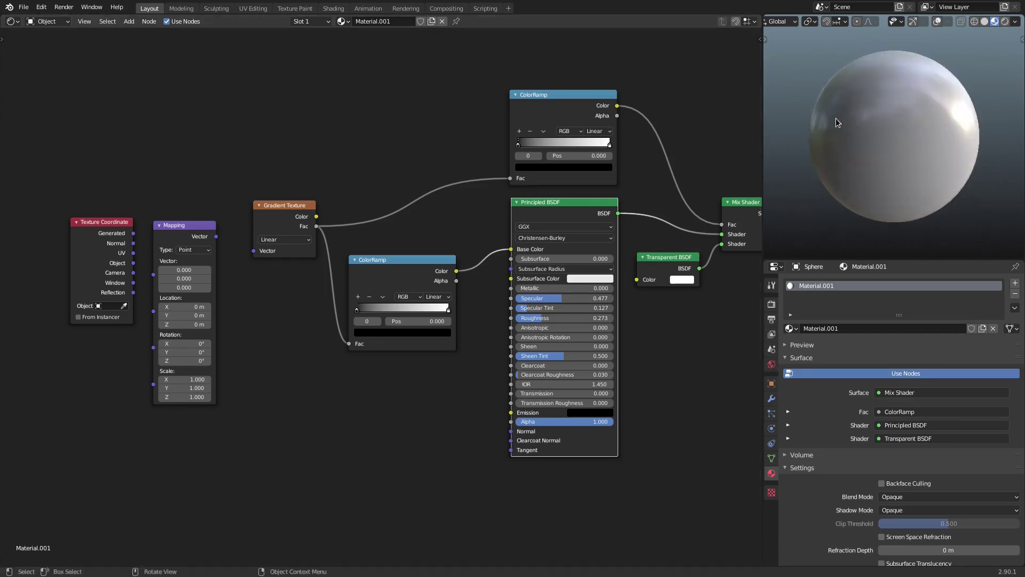
{"action": "scroll", "coordinate": [919, 134], "scroll_direction": "down", "scroll_amount": 1}
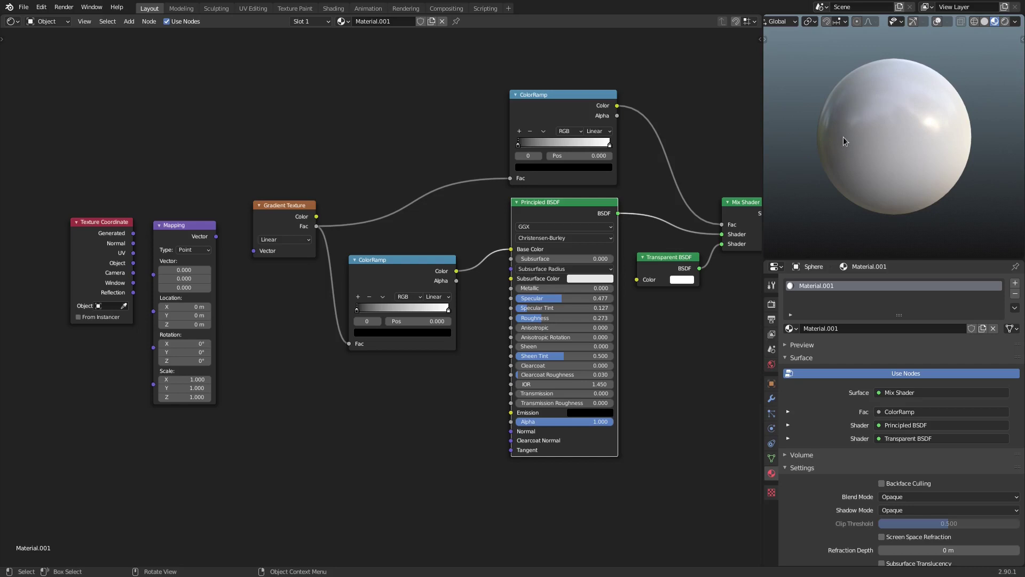
{"action": "scroll", "coordinate": [842, 139], "scroll_direction": "up", "scroll_amount": 1}
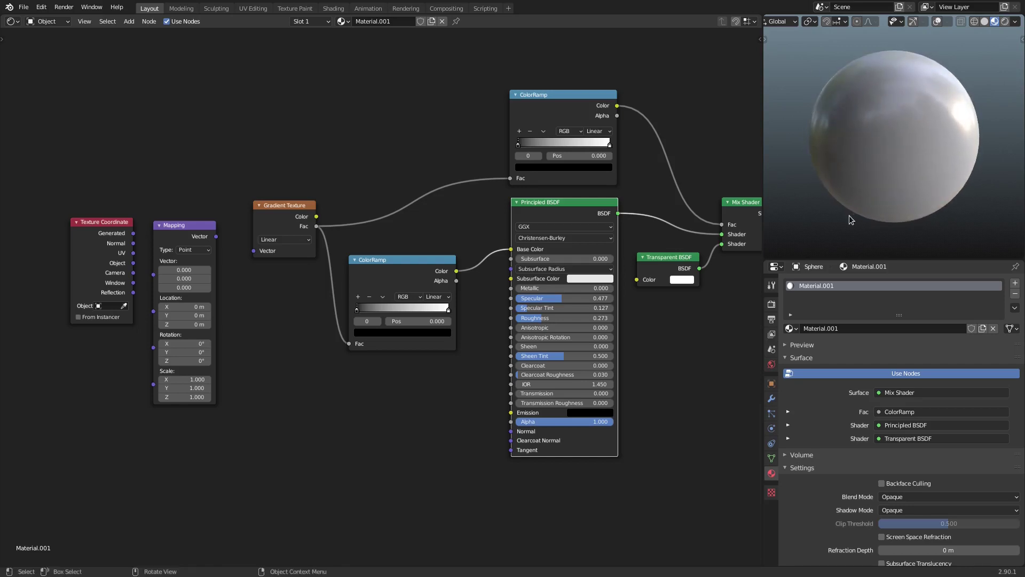
{"action": "mouse_move", "coordinate": [181, 225]}
{"action": "left_mouse_down"}
{"action": "mouse_move", "coordinate": [187, 203]}
{"action": "mouse_move", "coordinate": [237, 187]}
{"action": "mouse_move", "coordinate": [260, 246]}
{"action": "mouse_move", "coordinate": [117, 220]}
{"action": "mouse_move", "coordinate": [113, 202]}
{"action": "mouse_move", "coordinate": [160, 231]}
{"action": "mouse_move", "coordinate": [167, 253]}
{"action": "left_mouse_up"}
{"action": "left_click", "coordinate": [116, 209]}
{"action": "left_click_drag", "start_coordinate": [114, 206], "coordinate": [126, 207]}
{"action": "mouse_move", "coordinate": [200, 258]}
{"action": "left_mouse_down"}
{"action": "mouse_move", "coordinate": [179, 258]}
{"action": "mouse_move", "coordinate": [195, 257]}
{"action": "left_mouse_up"}
{"action": "left_click", "coordinate": [202, 256]}
{"action": "key", "text": "ctrl+a"}
{"action": "type", "text": "0"}
{"action": "key", "text": "Return"}
{"action": "middle_click_drag", "start_coordinate": [376, 163], "coordinate": [303, 197]}
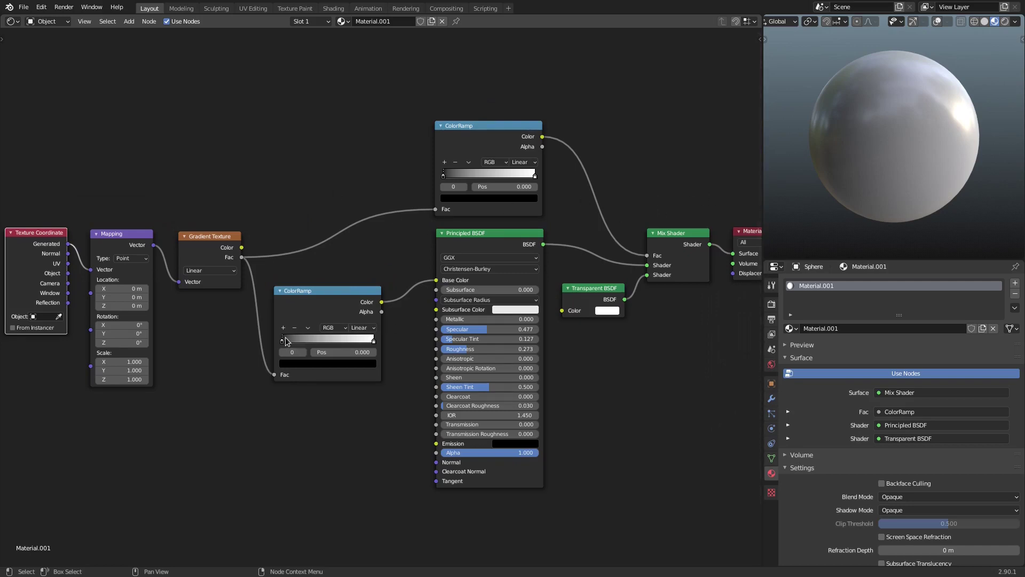
{"action": "left_click", "coordinate": [326, 368]}
Colour the lower ColorRamp's left stop blue and its right stop hot pink
{"action": "mouse_move", "coordinate": [357, 294]}
{"action": "left_mouse_down"}
{"action": "mouse_move", "coordinate": [356, 248]}
{"action": "mouse_move", "coordinate": [356, 269]}
{"action": "left_mouse_up"}
{"action": "left_click_drag", "start_coordinate": [339, 249], "coordinate": [334, 239]}
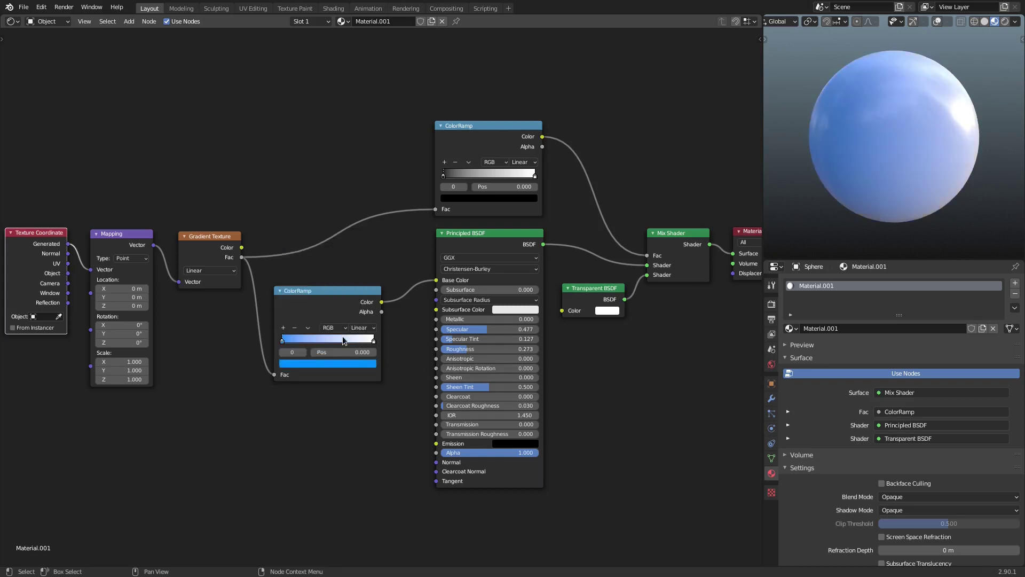
{"action": "left_click", "coordinate": [373, 340]}
{"action": "left_click", "coordinate": [370, 366]}
{"action": "mouse_move", "coordinate": [331, 285]}
{"action": "left_mouse_down"}
{"action": "mouse_move", "coordinate": [328, 298]}
{"action": "mouse_move", "coordinate": [339, 292]}
{"action": "left_mouse_up"}
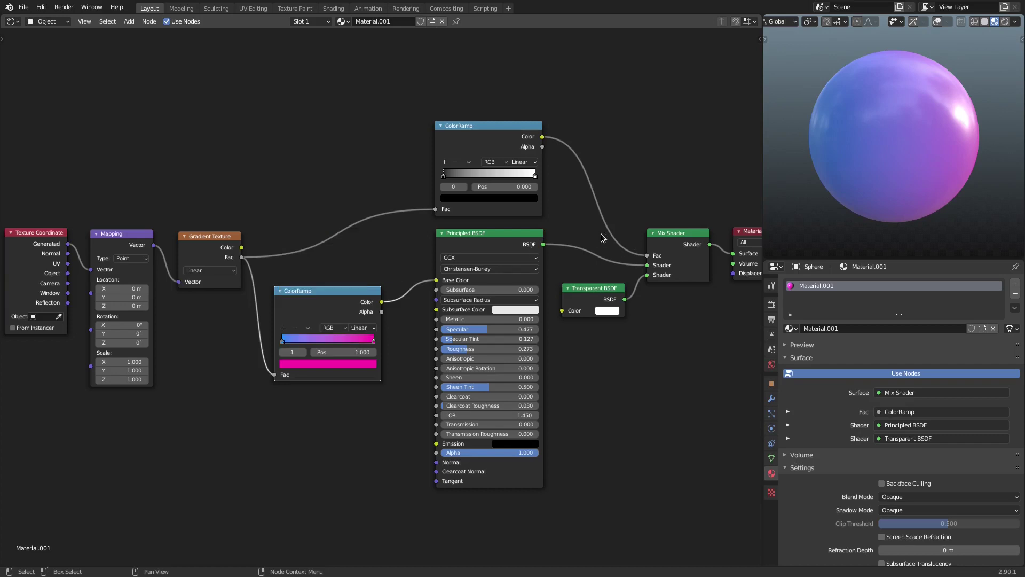
{"action": "middle_click_drag", "start_coordinate": [880, 161], "coordinate": [822, 148]}
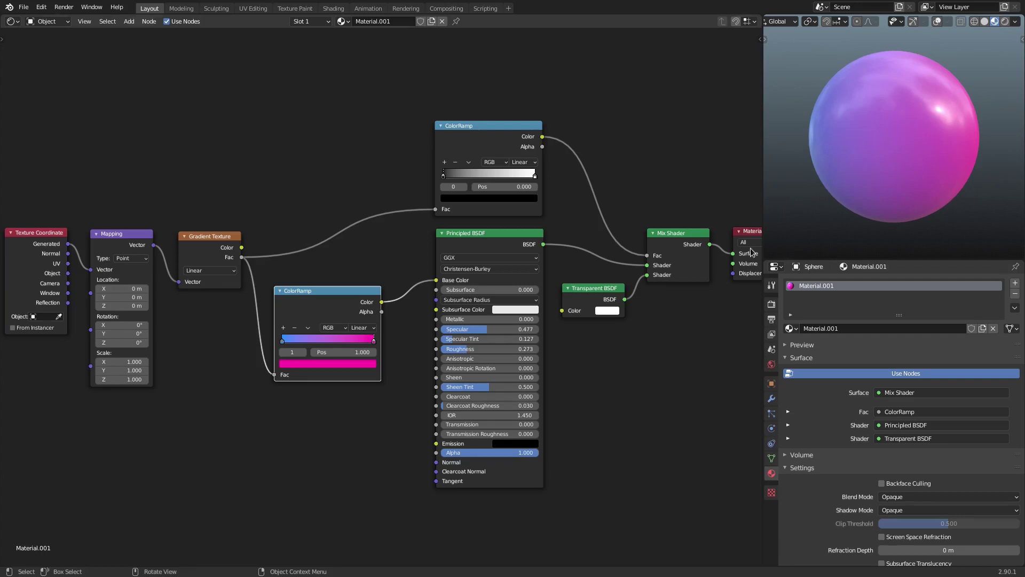
{"action": "left_click", "coordinate": [533, 176]}
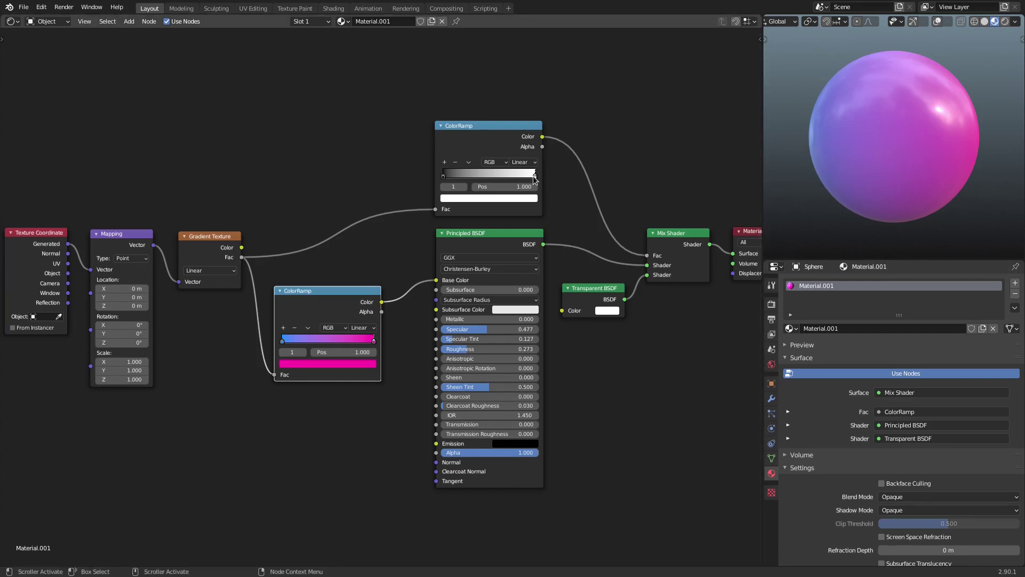
Slide the upper ColorRamp's white stop to position 0.555 and show the Eevee render settings
{"action": "left_click_drag", "start_coordinate": [528, 178], "coordinate": [486, 177]}
{"action": "middle_click_drag", "start_coordinate": [825, 132], "coordinate": [793, 142]}
{"action": "left_click_drag", "start_coordinate": [486, 176], "coordinate": [495, 175]}
{"action": "left_click", "coordinate": [771, 304]}
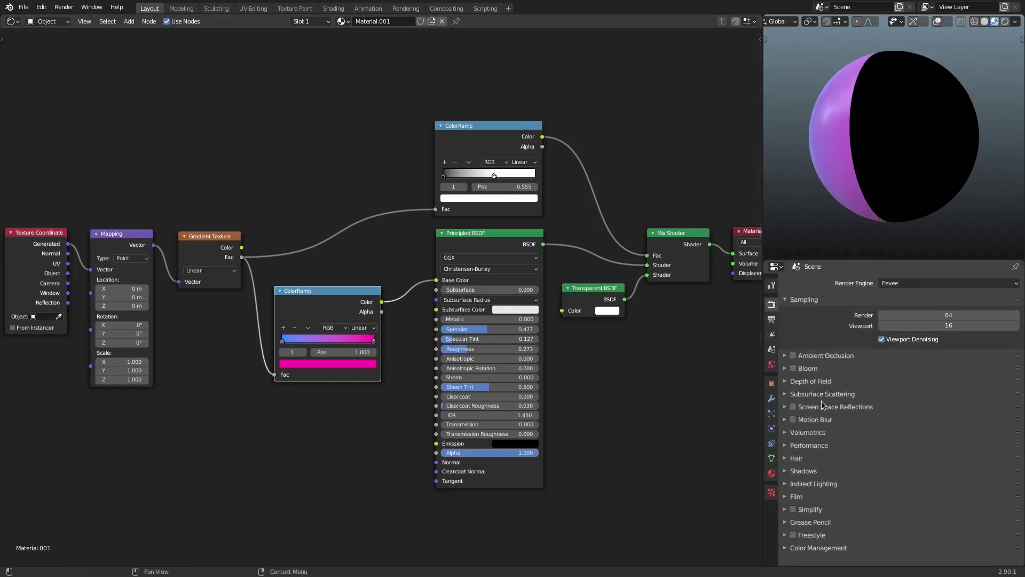
Enable Transparent in the Eevee Film settings, then go back to the Material Properties
{"action": "left_click", "coordinate": [804, 496]}
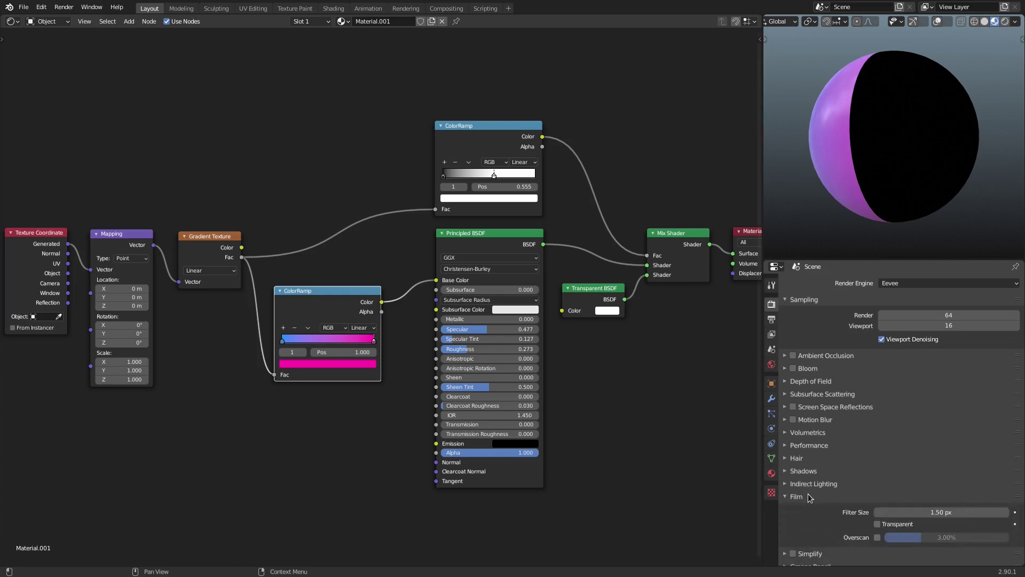
{"action": "left_click", "coordinate": [881, 525]}
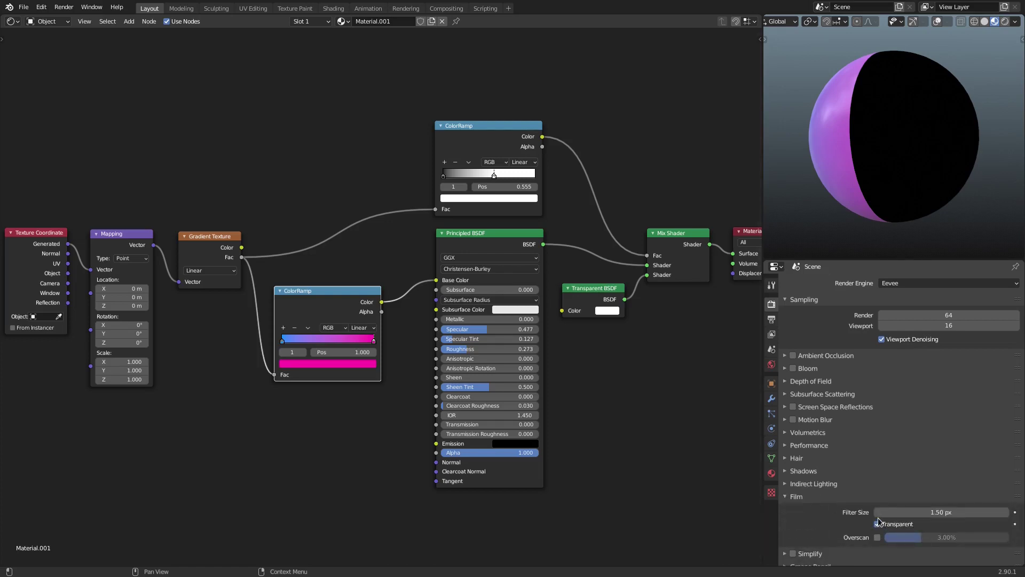
{"action": "middle_click_drag", "start_coordinate": [877, 191], "coordinate": [855, 199]}
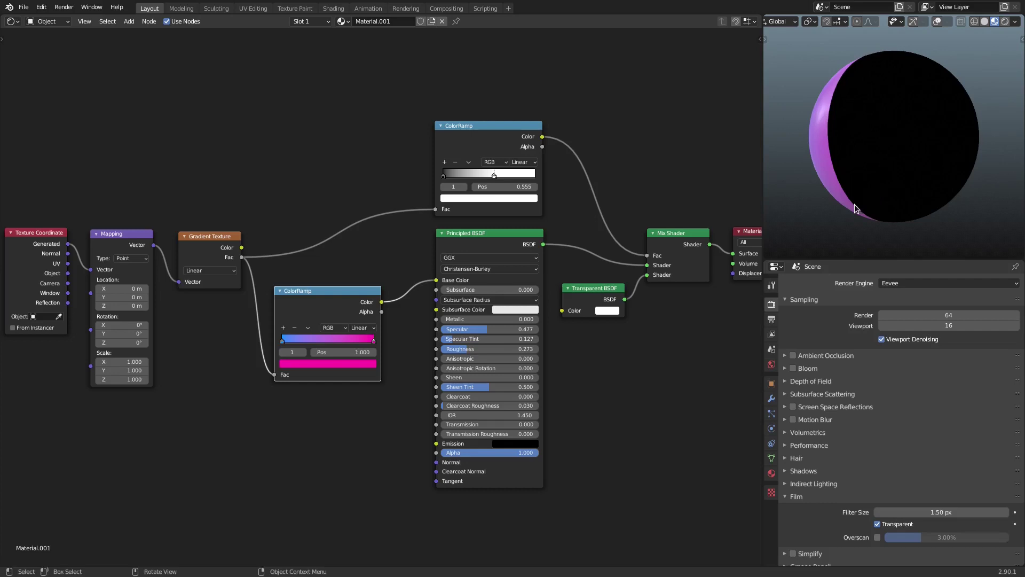
{"action": "left_click", "coordinate": [799, 496]}
{"action": "left_click", "coordinate": [772, 475]}
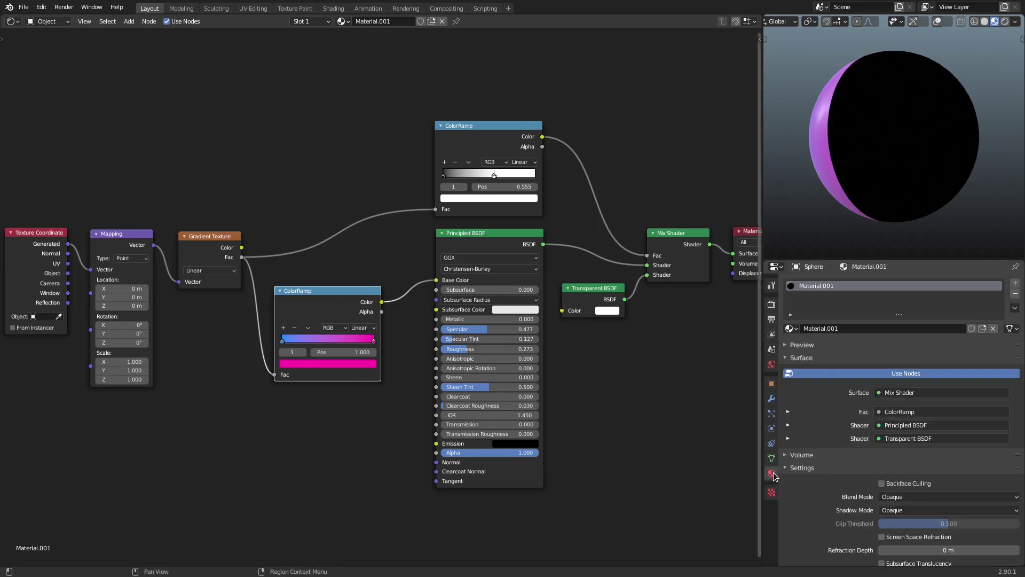
Set Material.001's blend mode to Alpha Clip and drag the upper ColorRamp stop to 1.000
{"action": "left_click", "coordinate": [899, 498]}
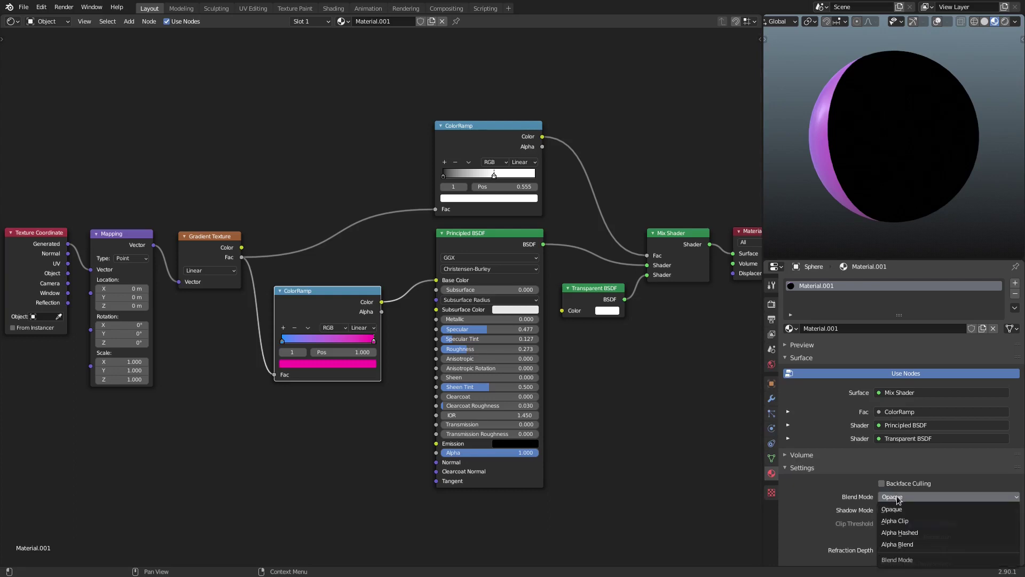
{"action": "left_click", "coordinate": [909, 521]}
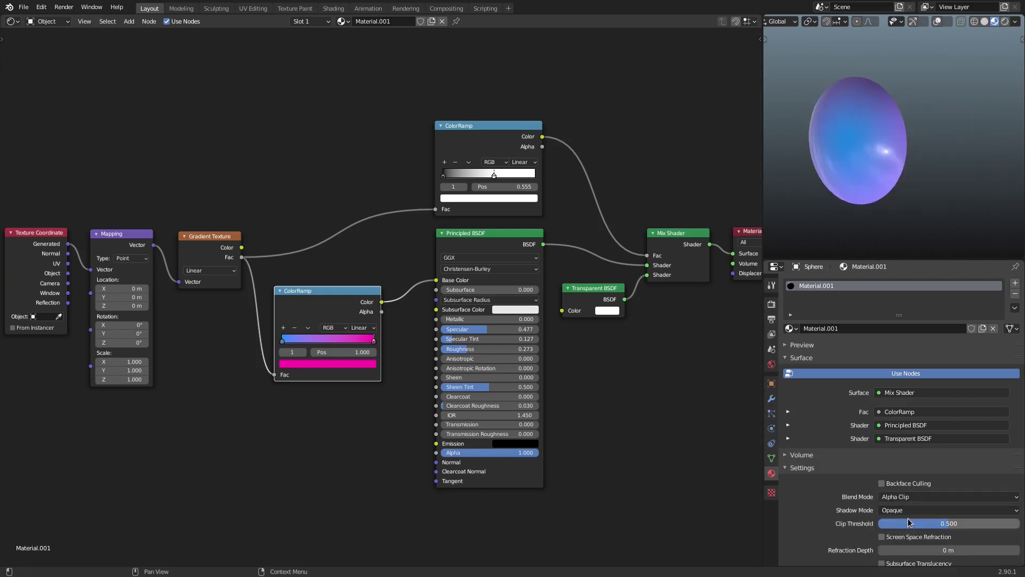
{"action": "scroll", "coordinate": [909, 522], "scroll_direction": "down", "scroll_amount": 1}
{"action": "middle_click_drag", "start_coordinate": [922, 219], "coordinate": [940, 191]}
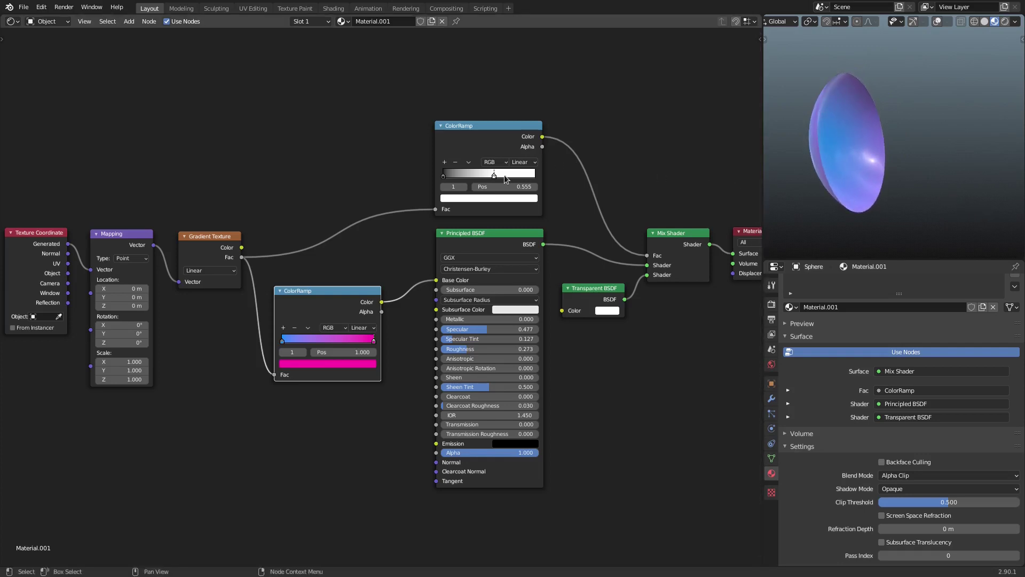
{"action": "left_click_drag", "start_coordinate": [494, 175], "coordinate": [535, 177]}
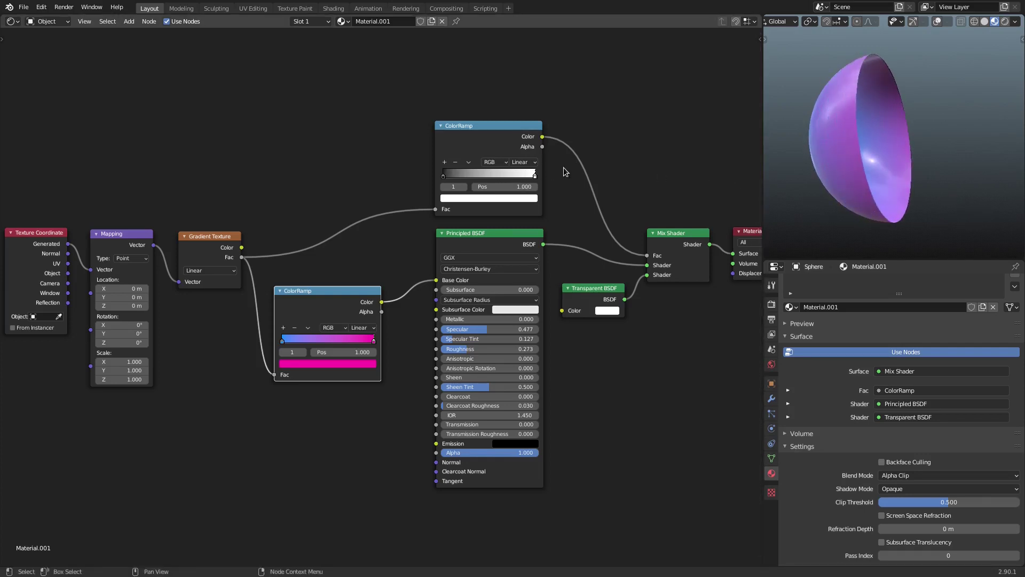
Test upper ColorRamp stop positions, then scrub Mapping Location X to -0.5 m
{"action": "middle_click_drag", "start_coordinate": [836, 173], "coordinate": [948, 139]}
{"action": "mouse_move", "coordinate": [534, 176]}
{"action": "left_mouse_down"}
{"action": "mouse_move", "coordinate": [446, 167]}
{"action": "mouse_move", "coordinate": [540, 175]}
{"action": "left_mouse_up"}
{"action": "left_click_drag", "start_coordinate": [662, 171], "coordinate": [839, 152]}
{"action": "middle_click_drag", "start_coordinate": [334, 229], "coordinate": [356, 226]}
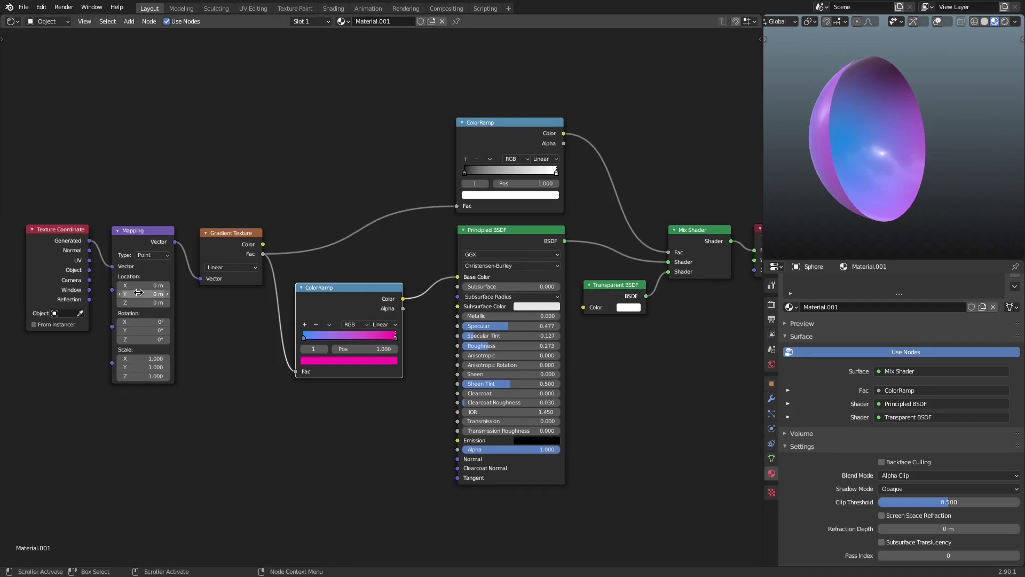
{"action": "left_click_drag", "start_coordinate": [143, 285], "coordinate": [123, 286]}
{"action": "mouse_move", "coordinate": [875, 197]}
{"action": "middle_mouse_down"}
{"action": "mouse_move", "coordinate": [862, 198]}
{"action": "mouse_move", "coordinate": [876, 202]}
{"action": "middle_mouse_up"}
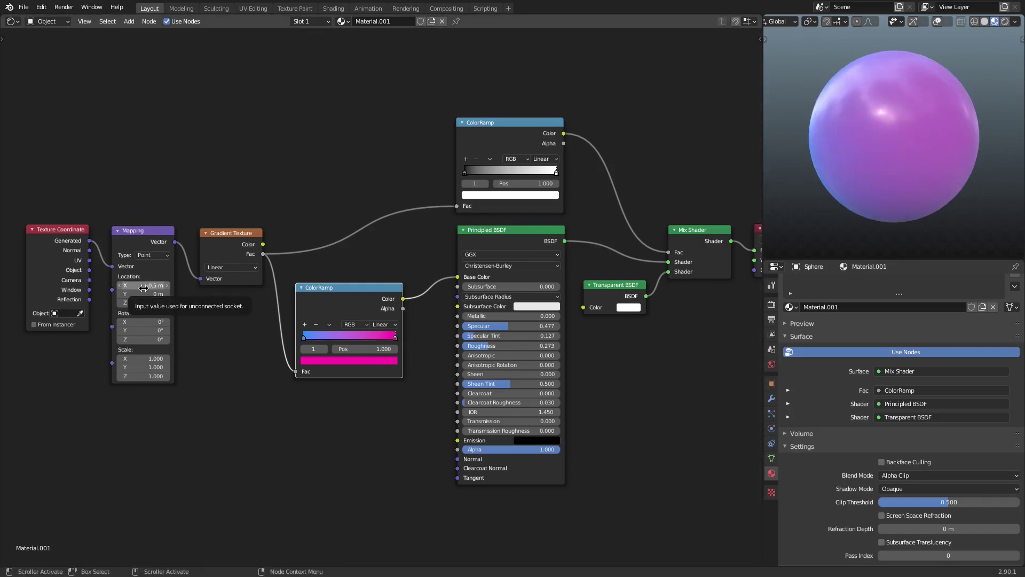
Try fade stop positions between 0 and 1.000, then set Mapping Location X to -0.6 m
{"action": "middle_click_drag", "start_coordinate": [918, 190], "coordinate": [934, 191]}
{"action": "left_click_drag", "start_coordinate": [555, 174], "coordinate": [475, 175]}
{"action": "middle_click_drag", "start_coordinate": [829, 162], "coordinate": [931, 161]}
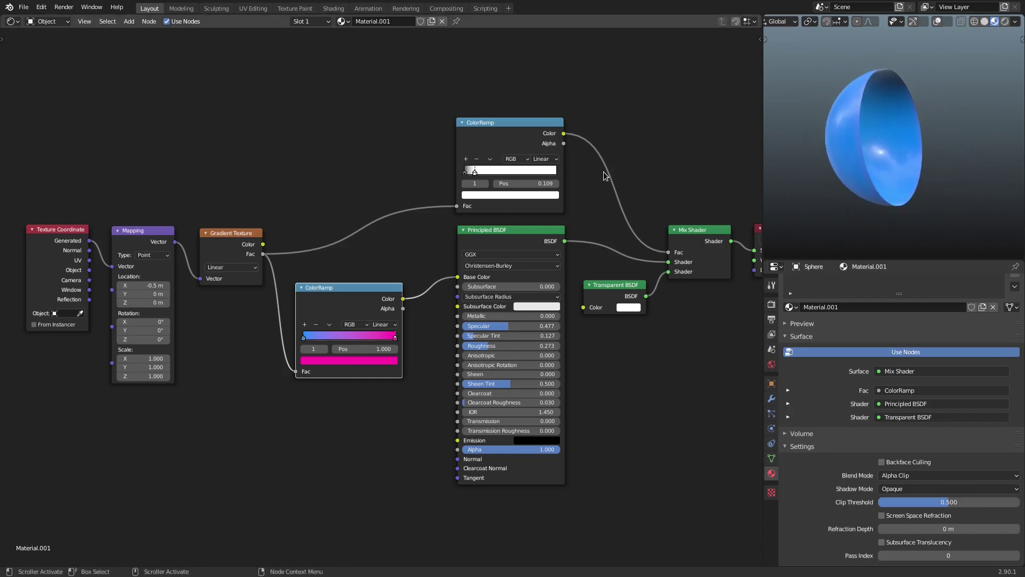
{"action": "left_click_drag", "start_coordinate": [474, 172], "coordinate": [497, 172]}
{"action": "left_click_drag", "start_coordinate": [561, 175], "coordinate": [597, 176]}
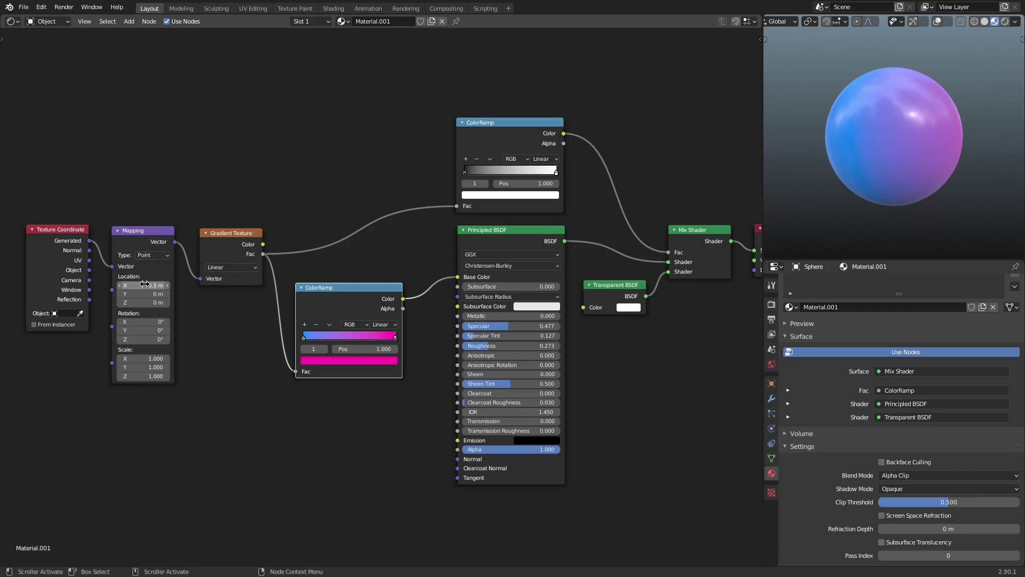
{"action": "mouse_move", "coordinate": [143, 285]}
{"action": "left_mouse_down"}
{"action": "mouse_move", "coordinate": [124, 286]}
{"action": "mouse_move", "coordinate": [159, 285]}
{"action": "mouse_move", "coordinate": [144, 285]}
{"action": "left_mouse_up"}
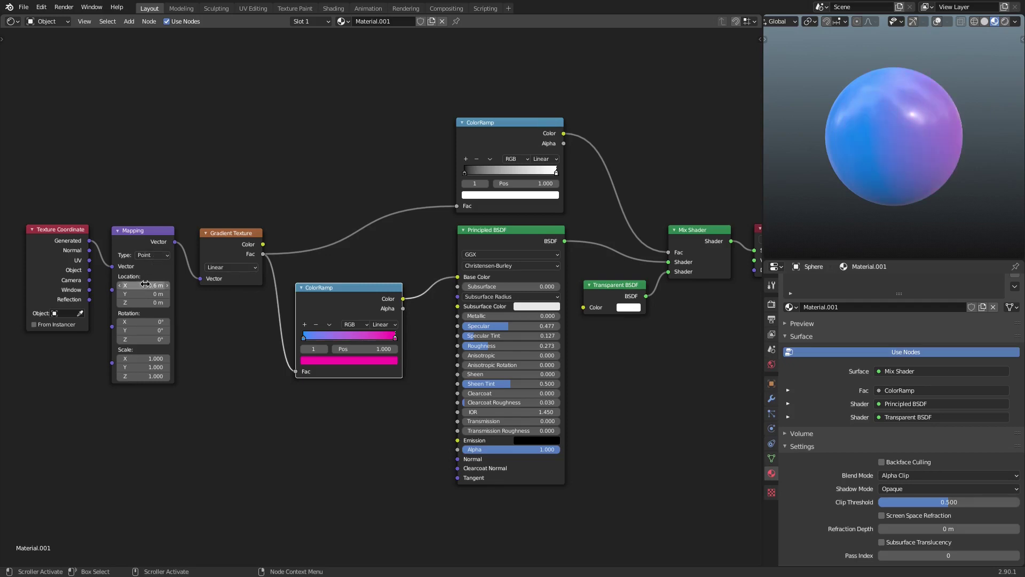
Set Mapping X to -0.5 m, the fade stop to 0.073, and the blue stop to about 0.41
{"action": "left_click_drag", "start_coordinate": [556, 171], "coordinate": [463, 172]}
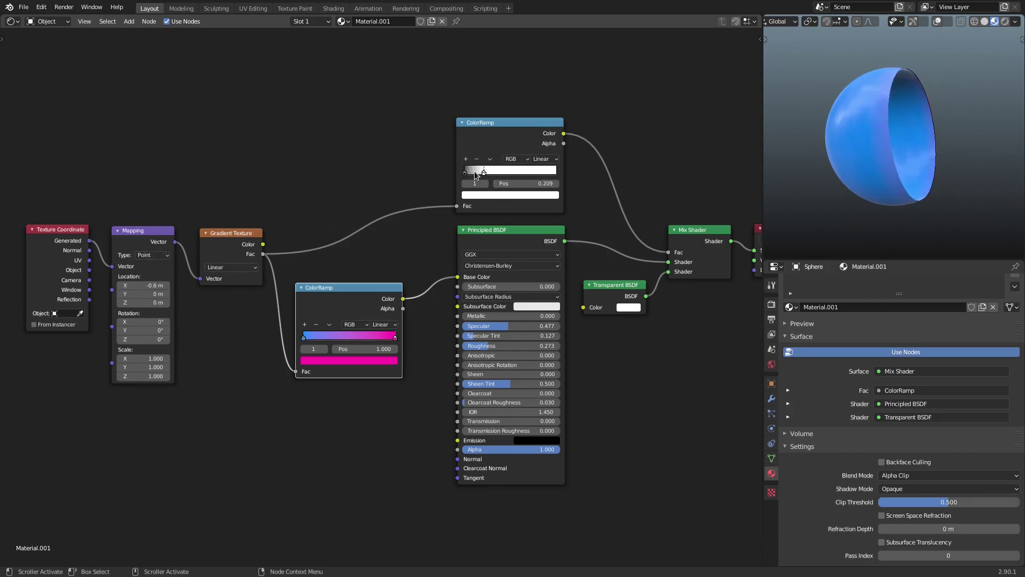
{"action": "left_click_drag", "start_coordinate": [144, 285], "coordinate": [188, 285]}
{"action": "left_click_drag", "start_coordinate": [473, 172], "coordinate": [557, 171]}
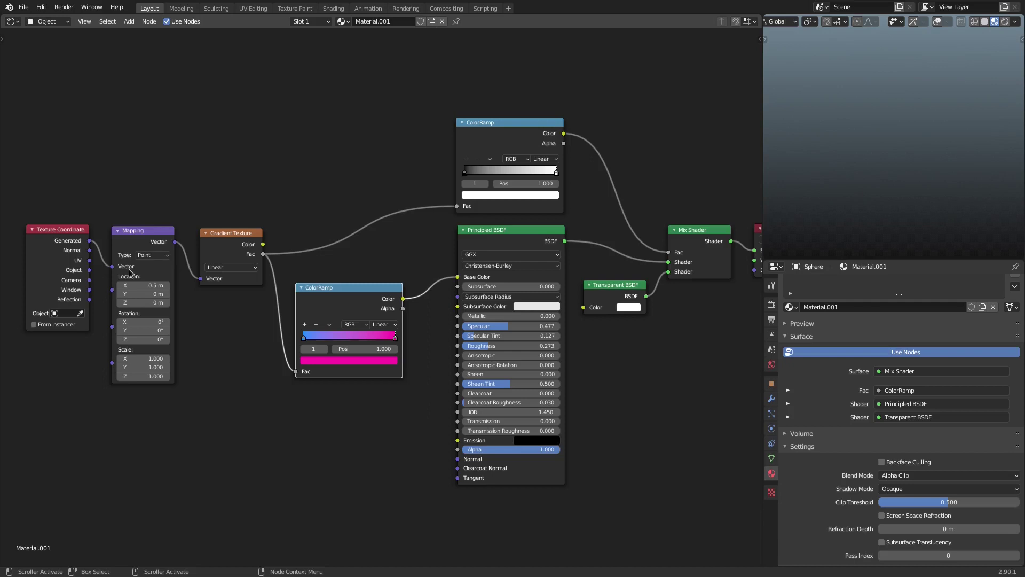
{"action": "left_click_drag", "start_coordinate": [144, 285], "coordinate": [102, 285]}
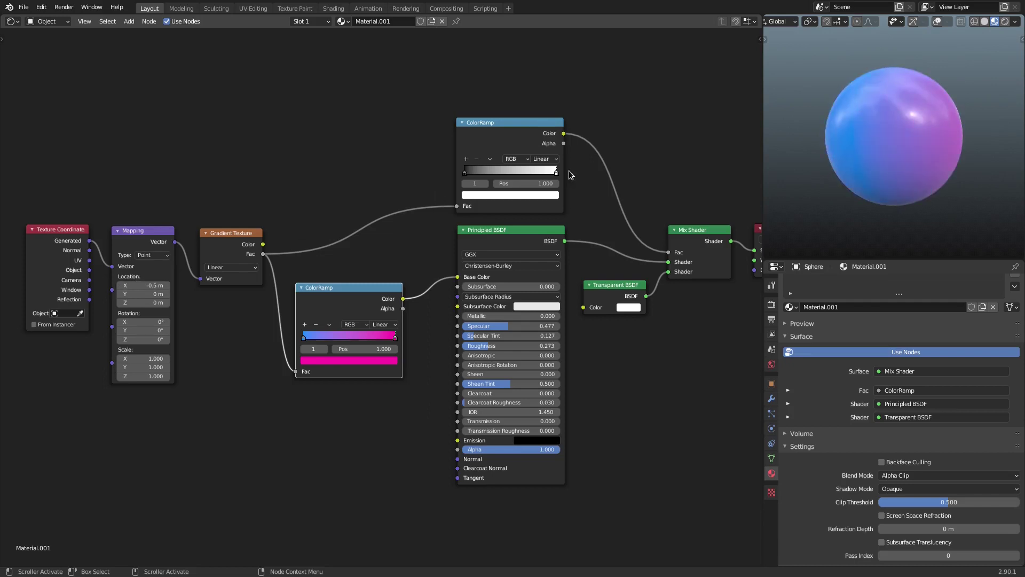
{"action": "left_click_drag", "start_coordinate": [553, 171], "coordinate": [471, 172]}
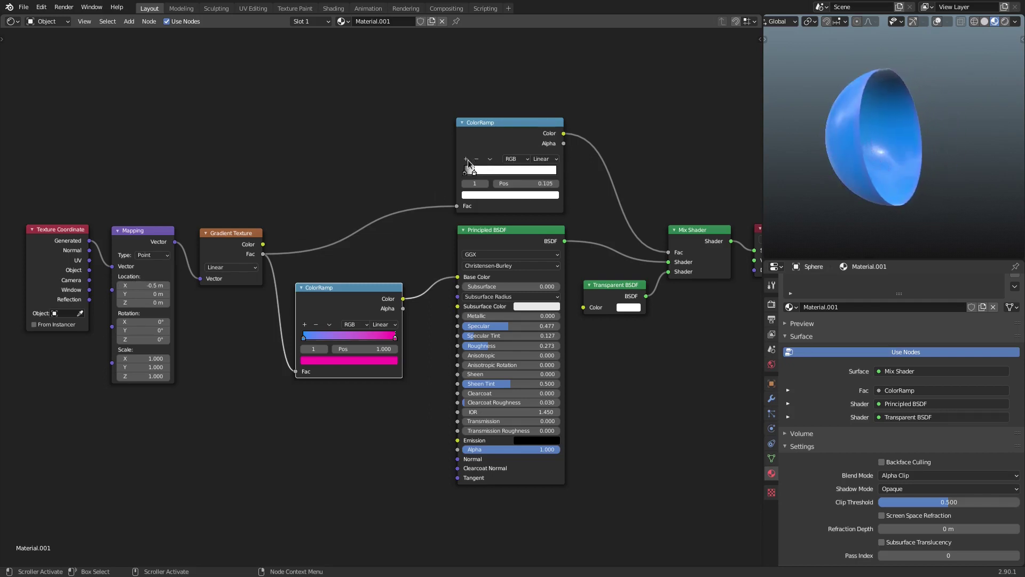
{"action": "left_click_drag", "start_coordinate": [310, 339], "coordinate": [350, 338]}
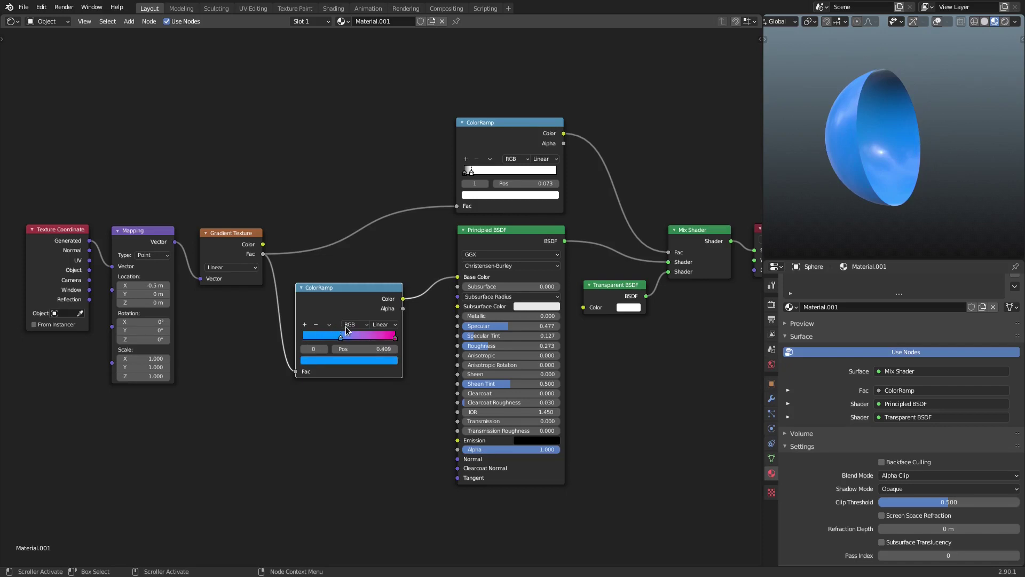
Return the upper ColorRamp stop and the pink colour stop both to 1.000
{"action": "middle_click_drag", "start_coordinate": [427, 317], "coordinate": [407, 315]}
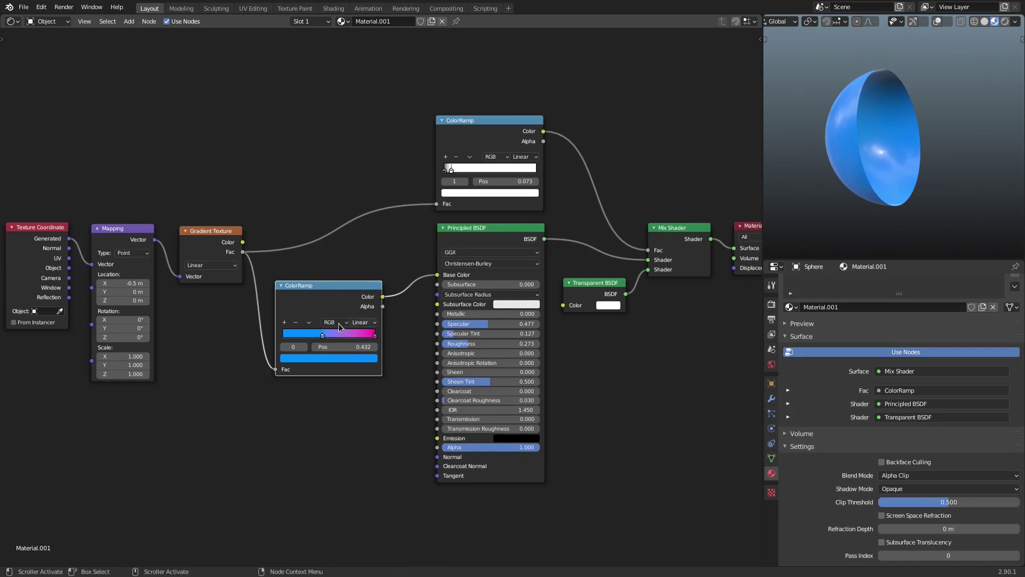
{"action": "left_click_drag", "start_coordinate": [374, 338], "coordinate": [336, 326]}
{"action": "left_click_drag", "start_coordinate": [463, 168], "coordinate": [557, 175]}
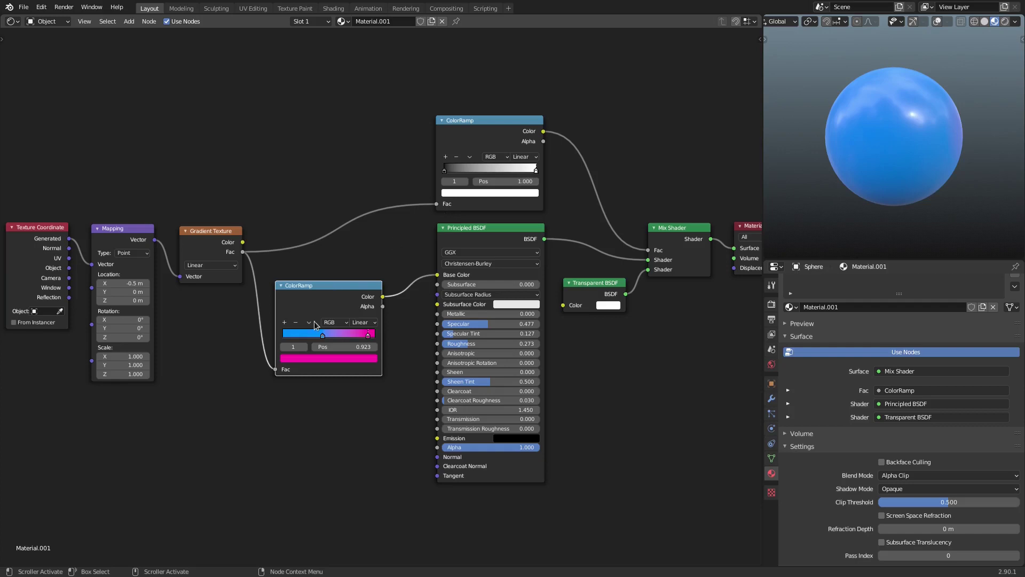
{"action": "left_click_drag", "start_coordinate": [372, 336], "coordinate": [377, 336]}
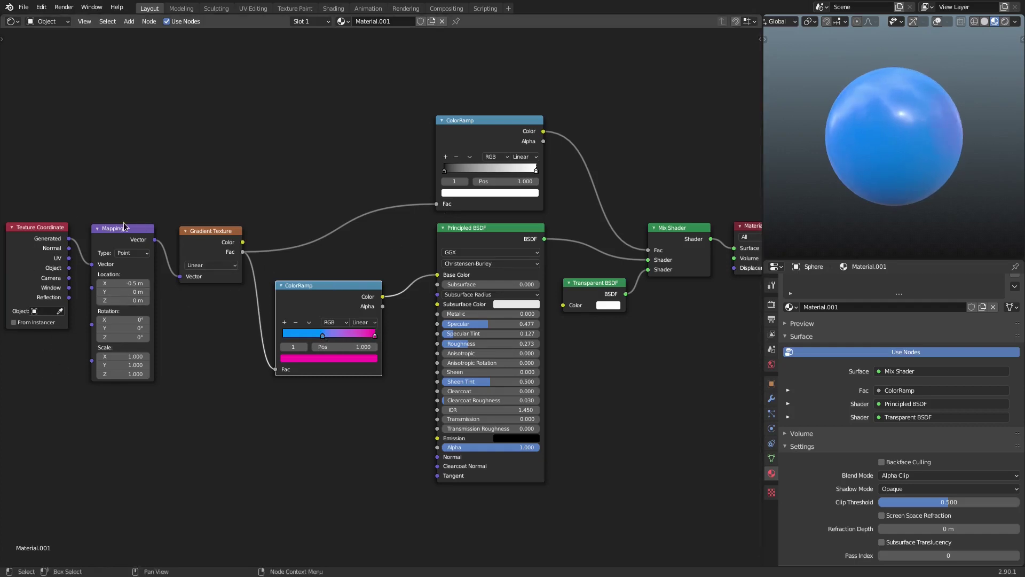
{"action": "middle_click_drag", "start_coordinate": [172, 304], "coordinate": [222, 309]}
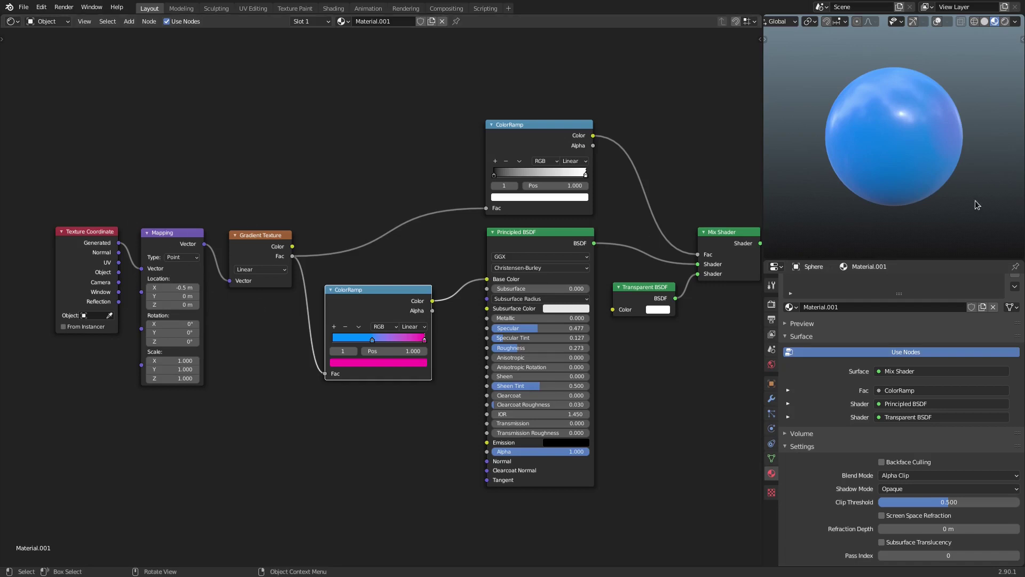
Pull the fade stop to about 0.123 and slide the pink colour stop to 0.918
{"action": "left_click_drag", "start_coordinate": [586, 175], "coordinate": [472, 171]}
{"action": "middle_click_drag", "start_coordinate": [421, 249], "coordinate": [403, 249]}
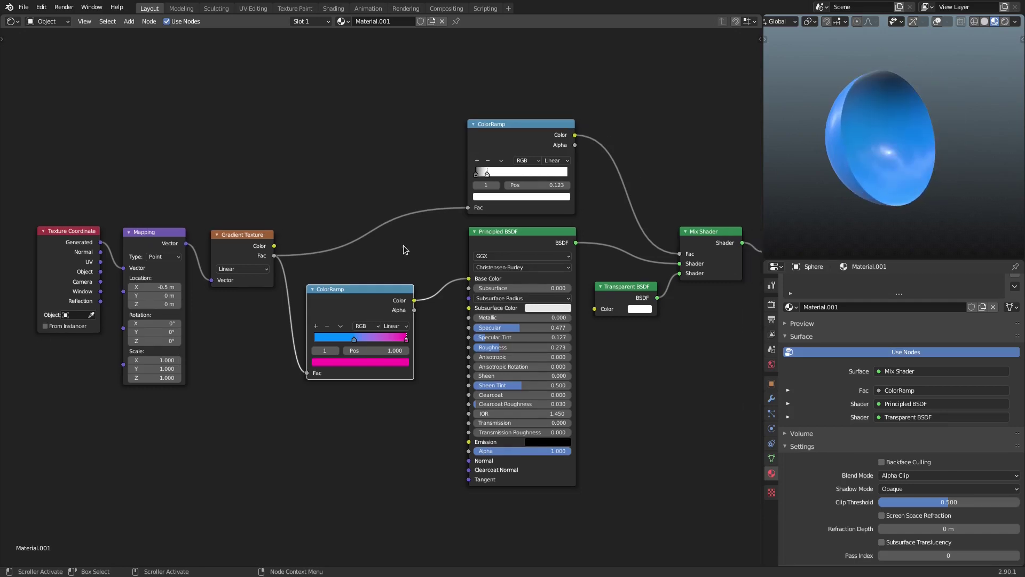
{"action": "left_click", "coordinate": [355, 336]}
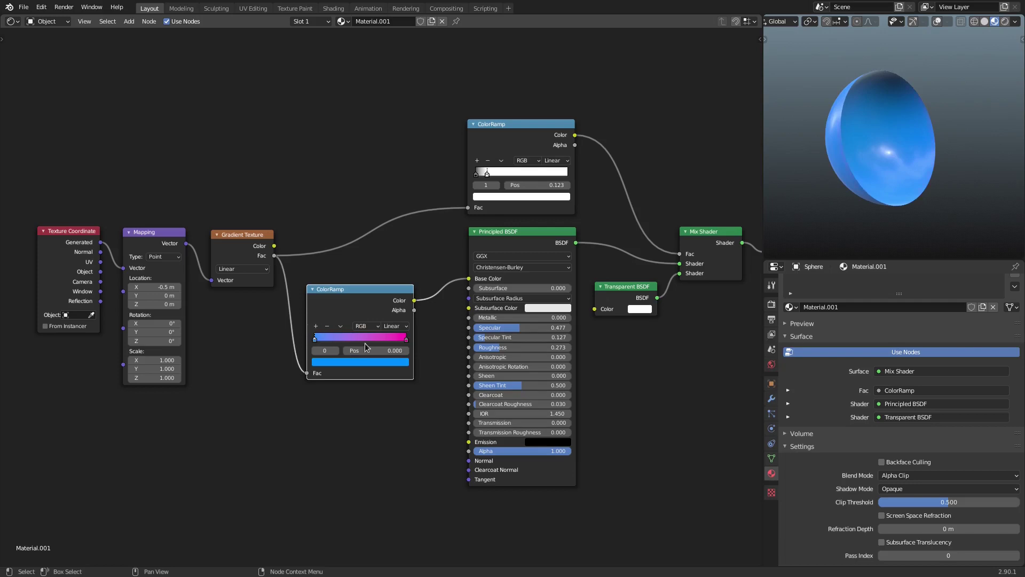
{"action": "left_click_drag", "start_coordinate": [401, 340], "coordinate": [397, 336]}
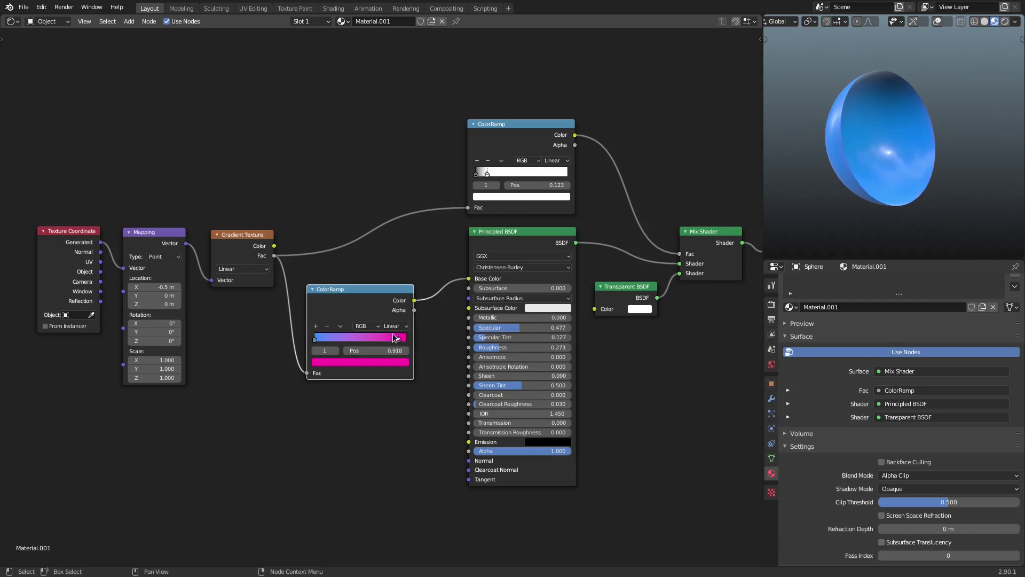
{"action": "scroll", "coordinate": [396, 337], "scroll_direction": "right", "scroll_amount": 1, "text": "ctrl"}
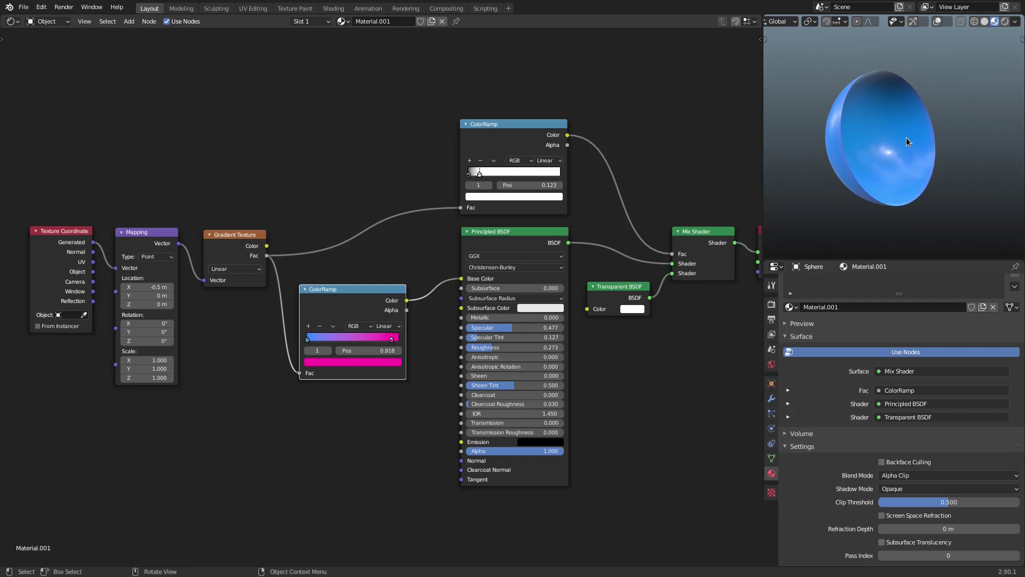
Scrub Mapping Location X until the sphere disappears, then return the fade stop to 1.000
{"action": "middle_click_drag", "start_coordinate": [193, 293], "coordinate": [195, 304]}
{"action": "left_click_drag", "start_coordinate": [150, 301], "coordinate": [163, 299]}
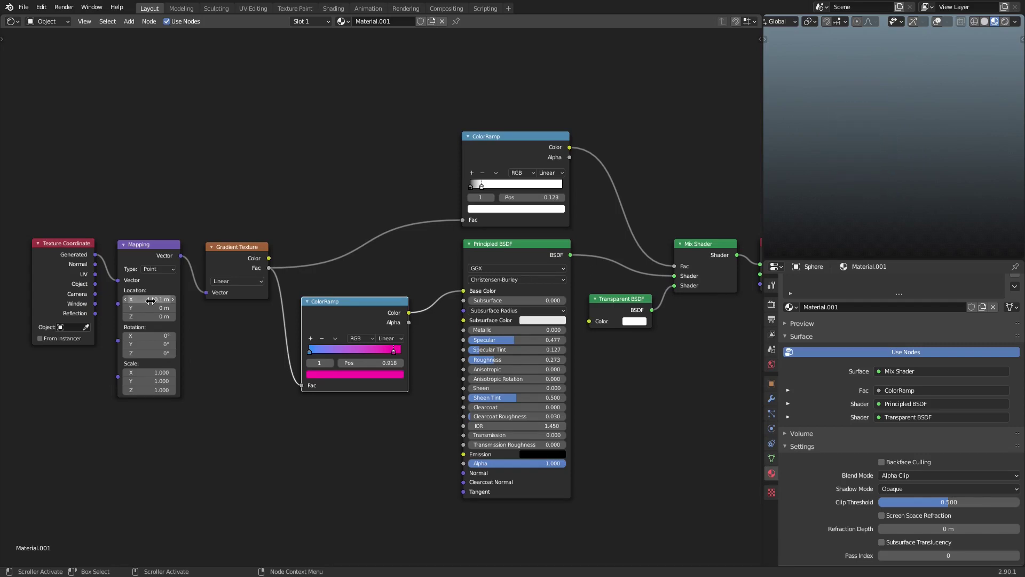
{"action": "left_click_drag", "start_coordinate": [499, 187], "coordinate": [598, 194]}
Set Material.001's blend mode to Alpha Hashed
{"action": "left_click", "coordinate": [941, 475]}
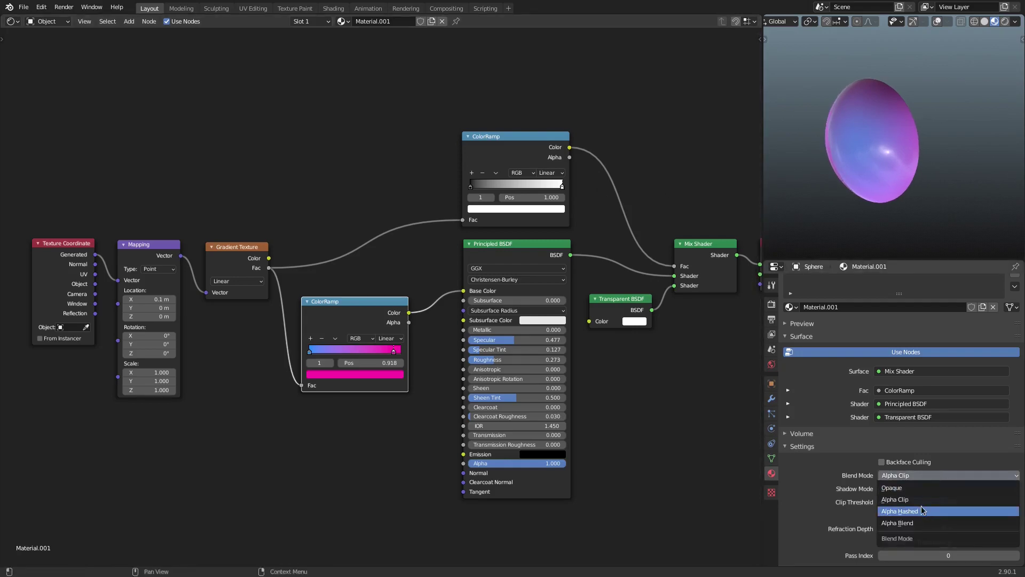
{"action": "left_click", "coordinate": [923, 511]}
{"action": "left_click", "coordinate": [914, 475]}
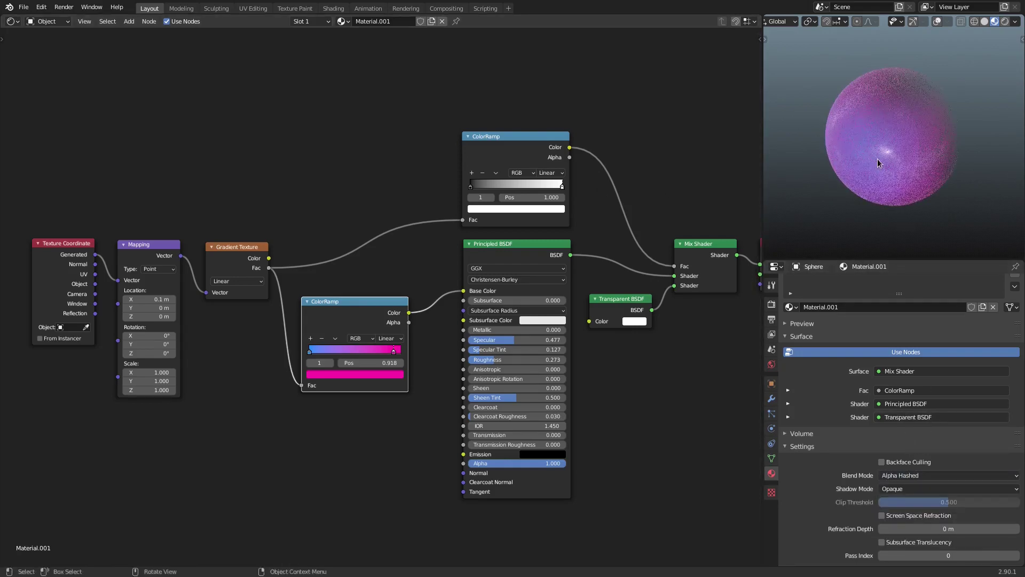
Drag the upper ColorRamp stop to 0.436 for a soft, grainy transparency
{"action": "scroll", "coordinate": [918, 161], "scroll_direction": "up", "scroll_amount": 4}
{"action": "middle_click_drag", "start_coordinate": [921, 162], "coordinate": [868, 145]}
{"action": "scroll", "coordinate": [849, 173], "scroll_direction": "down", "scroll_amount": 4}
{"action": "scroll", "coordinate": [868, 145], "scroll_direction": "up", "scroll_amount": 2}
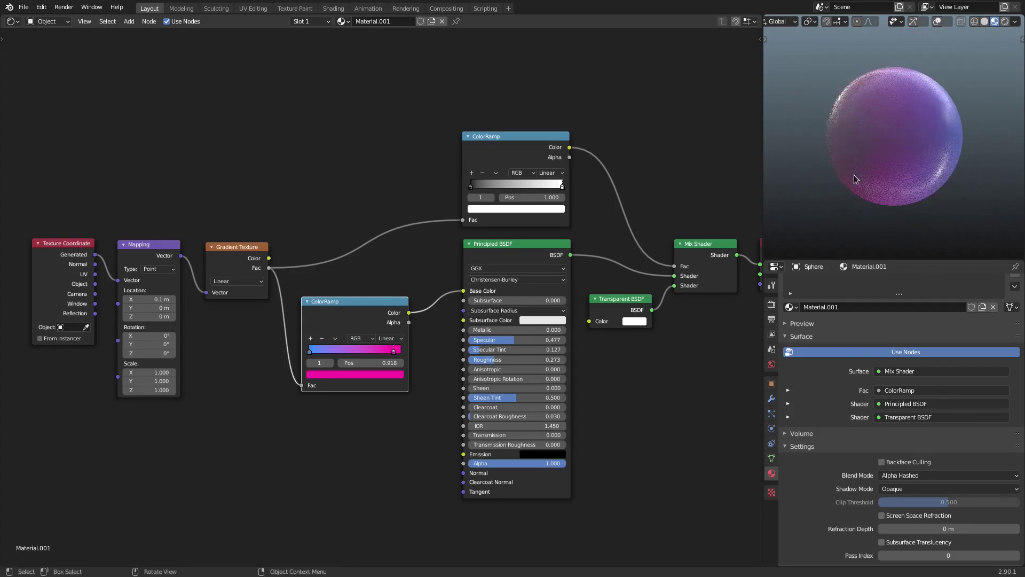
{"action": "left_click_drag", "start_coordinate": [559, 186], "coordinate": [504, 187]}
{"action": "middle_click_drag", "start_coordinate": [856, 152], "coordinate": [988, 153]}
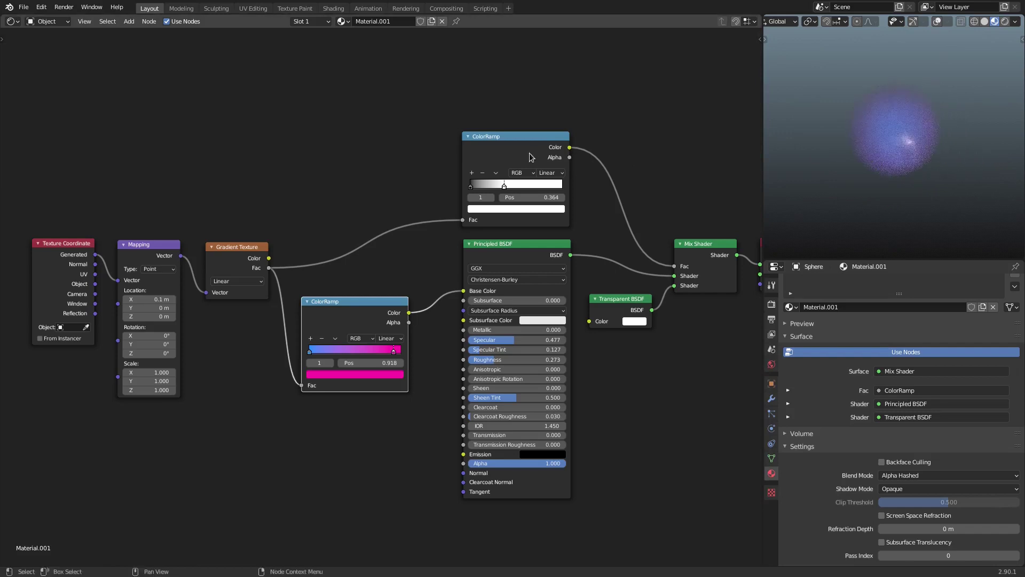
{"action": "mouse_move", "coordinate": [503, 185]}
{"action": "left_mouse_down"}
{"action": "mouse_move", "coordinate": [484, 183]}
{"action": "mouse_move", "coordinate": [510, 187]}
{"action": "left_mouse_up"}
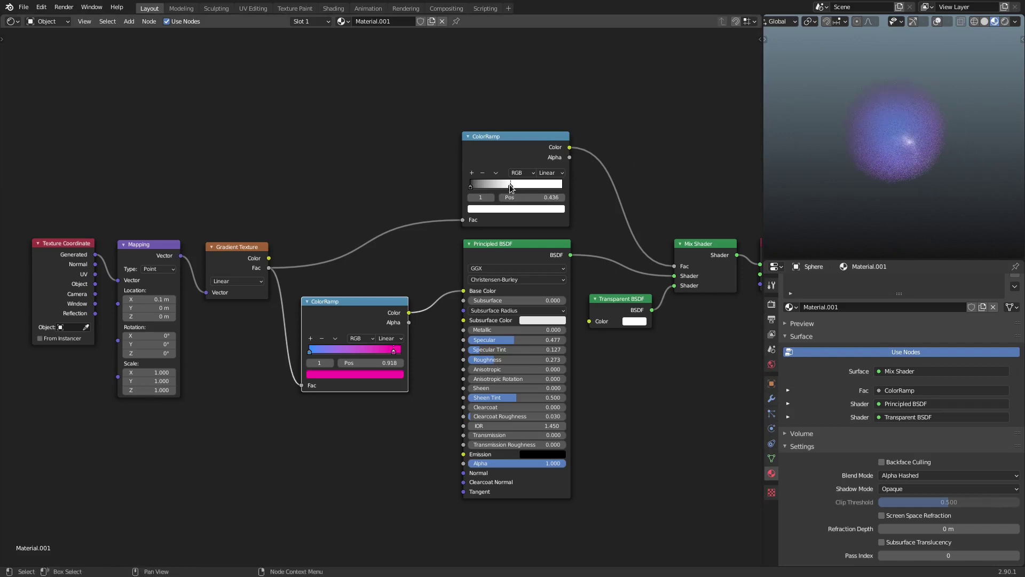
Type 1 as the fade stop position, then shift Mapping X, undoing an accidental keyframe
{"action": "left_click", "coordinate": [535, 198]}
{"action": "type", "text": "1"}
{"action": "key", "text": "Return"}
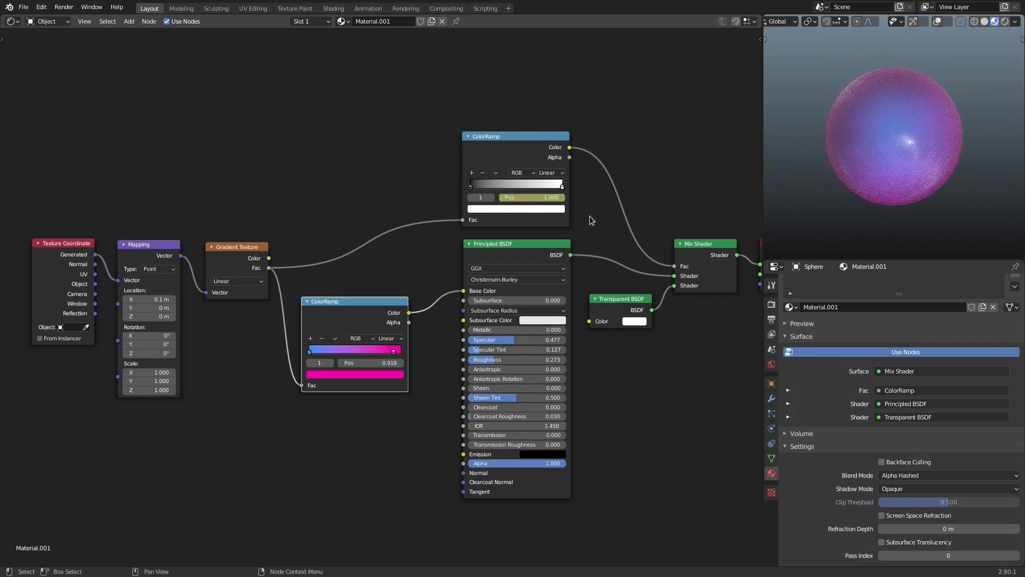
{"action": "left_click_drag", "start_coordinate": [161, 300], "coordinate": [184, 299]}
{"action": "key", "text": "i"}
{"action": "key", "text": "i"}
{"action": "key", "text": "ctrl+z"}
{"action": "key", "text": "ctrl+z"}
{"action": "key", "text": "ctrl+z"}
Reset Mapping Location X to 0, then drag it to -0.6 m so the sphere fades on one side
{"action": "left_click", "coordinate": [155, 298]}
{"action": "left_click", "coordinate": [153, 300]}
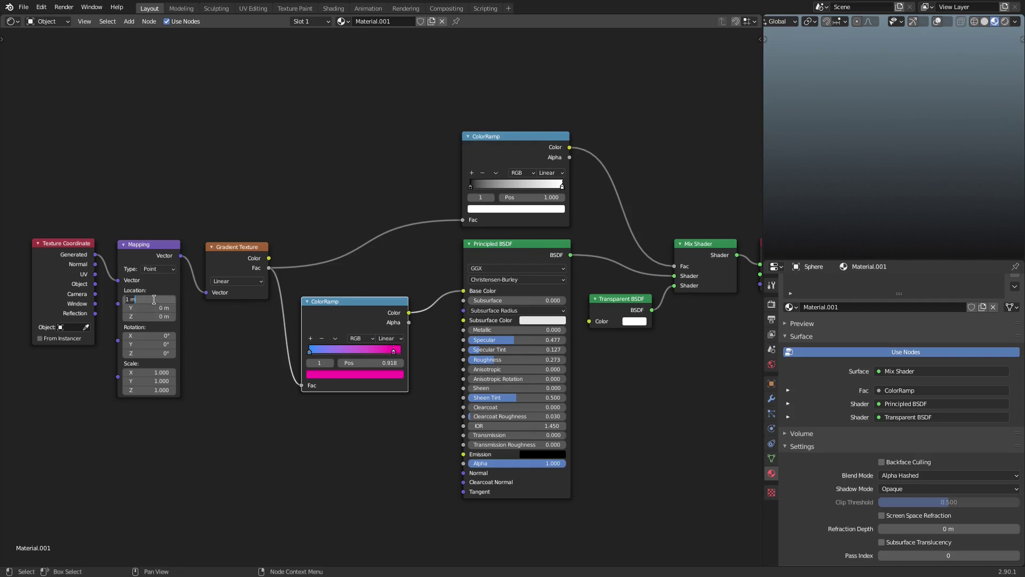
{"action": "type", "text": "0"}
{"action": "key", "text": "Return"}
{"action": "mouse_move", "coordinate": [812, 201]}
{"action": "middle_mouse_down"}
{"action": "mouse_move", "coordinate": [913, 184]}
{"action": "mouse_move", "coordinate": [948, 149]}
{"action": "mouse_move", "coordinate": [930, 123]}
{"action": "middle_mouse_up"}
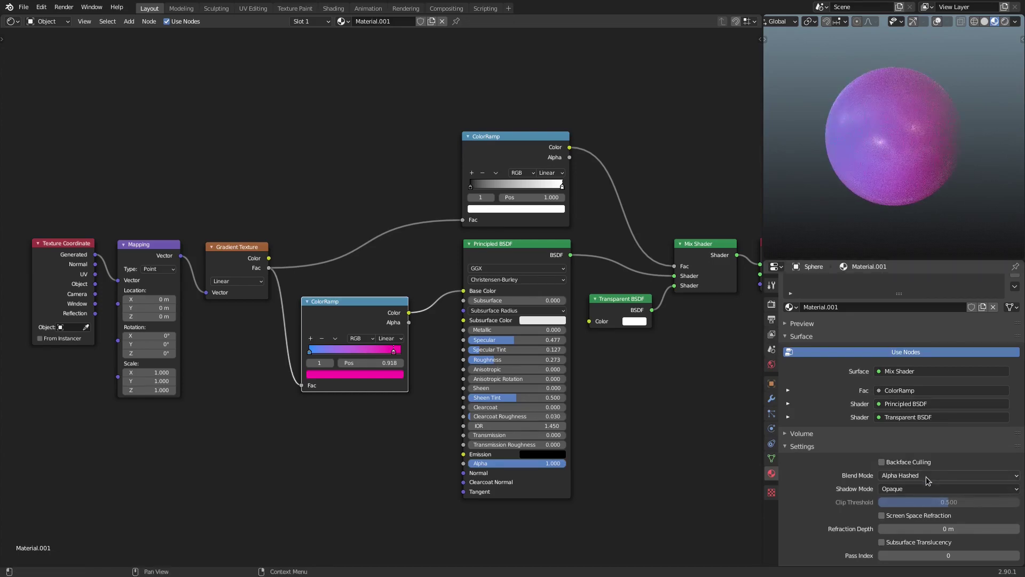
{"action": "scroll", "coordinate": [981, 90], "scroll_direction": "up", "scroll_amount": 3}
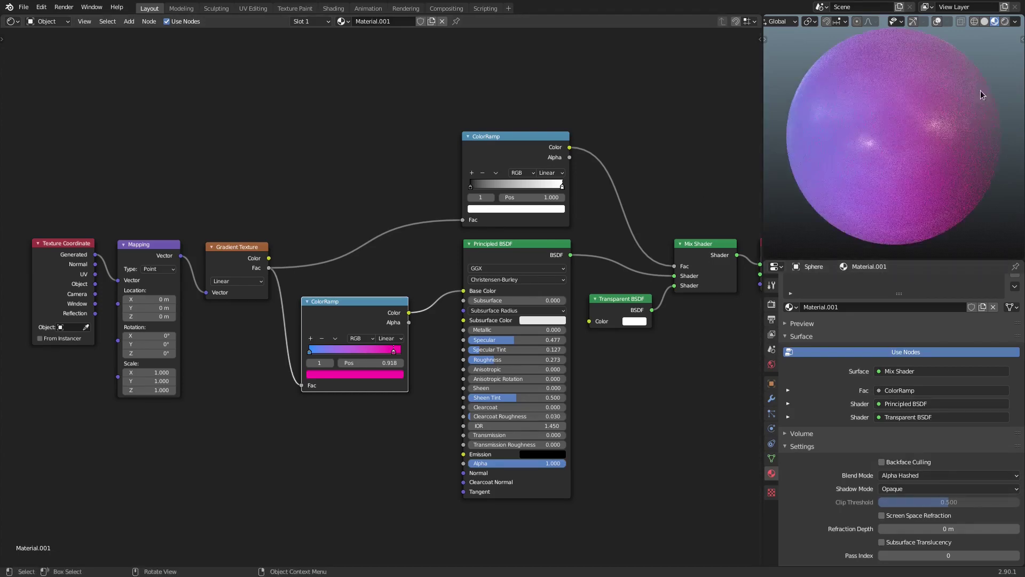
{"action": "left_click_drag", "start_coordinate": [153, 299], "coordinate": [134, 300]}
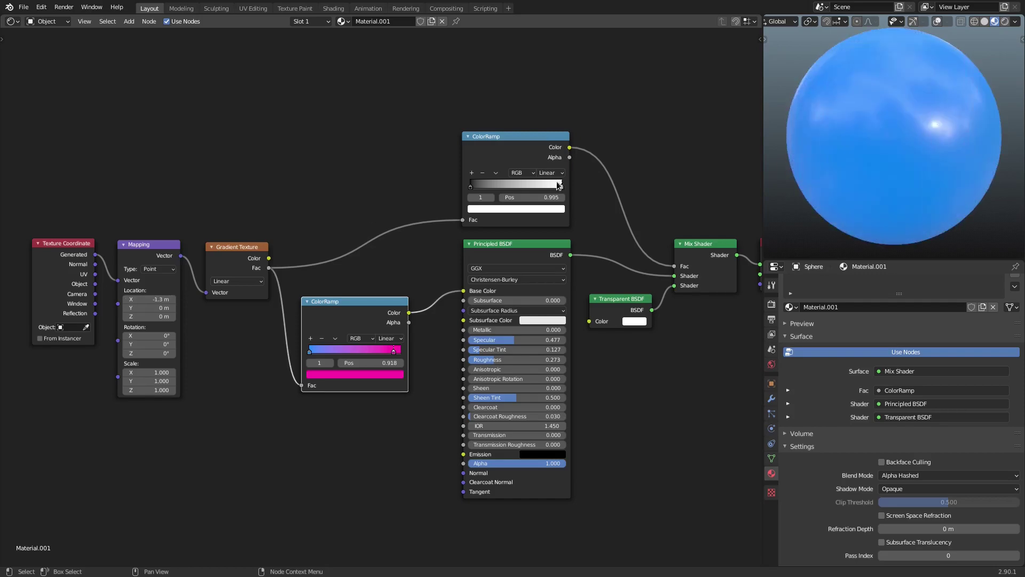
{"action": "left_click_drag", "start_coordinate": [150, 299], "coordinate": [166, 294]}
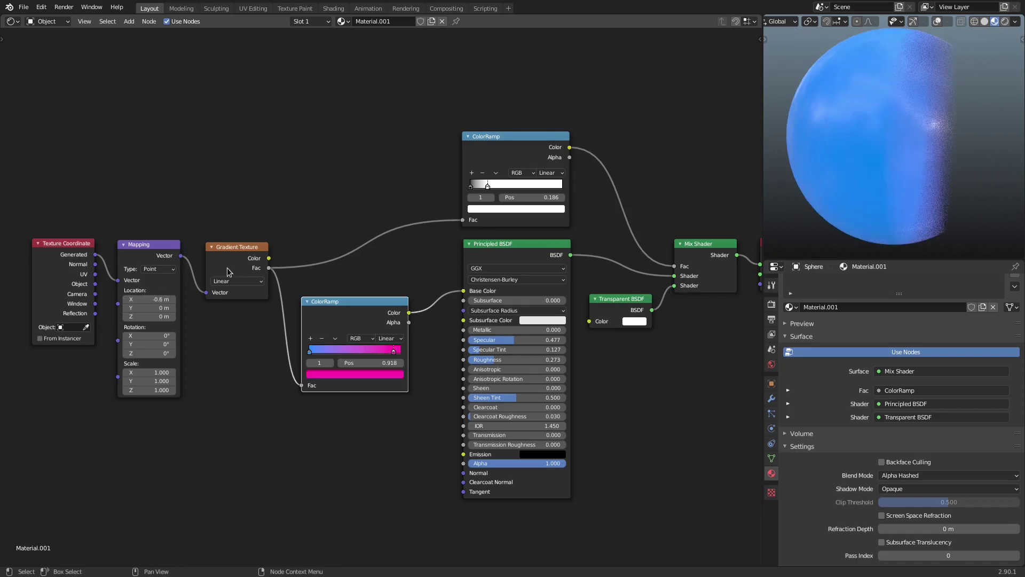
{"action": "left_click", "coordinate": [549, 173]}
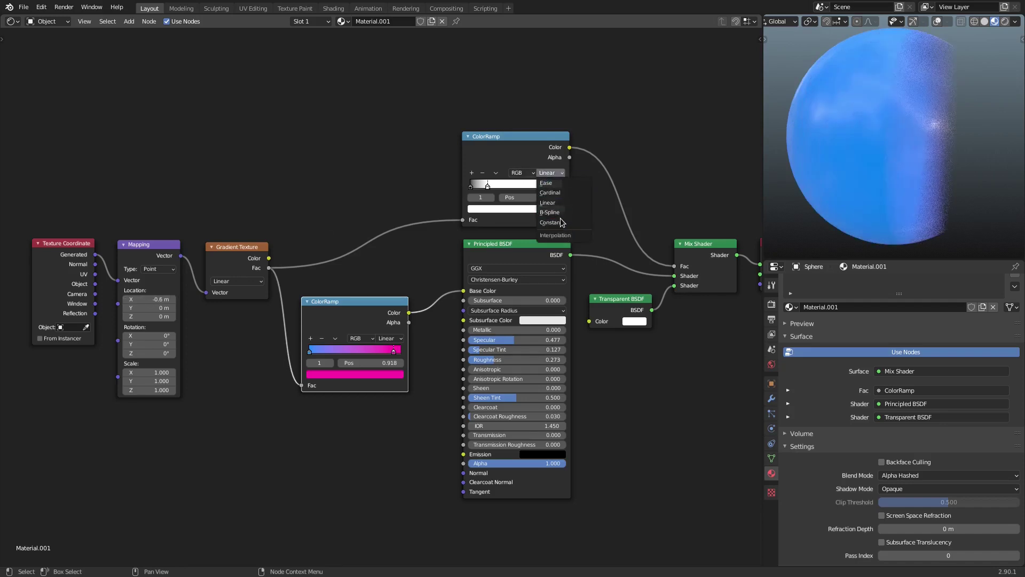
Switch the upper ColorRamp interpolation from Constant to B-Spline and reposition its stop
{"action": "left_click", "coordinate": [551, 222]}
{"action": "mouse_move", "coordinate": [509, 189]}
{"action": "left_mouse_down"}
{"action": "mouse_move", "coordinate": [462, 178]}
{"action": "mouse_move", "coordinate": [493, 184]}
{"action": "left_mouse_up"}
{"action": "left_click", "coordinate": [547, 174]}
{"action": "left_click", "coordinate": [551, 213]}
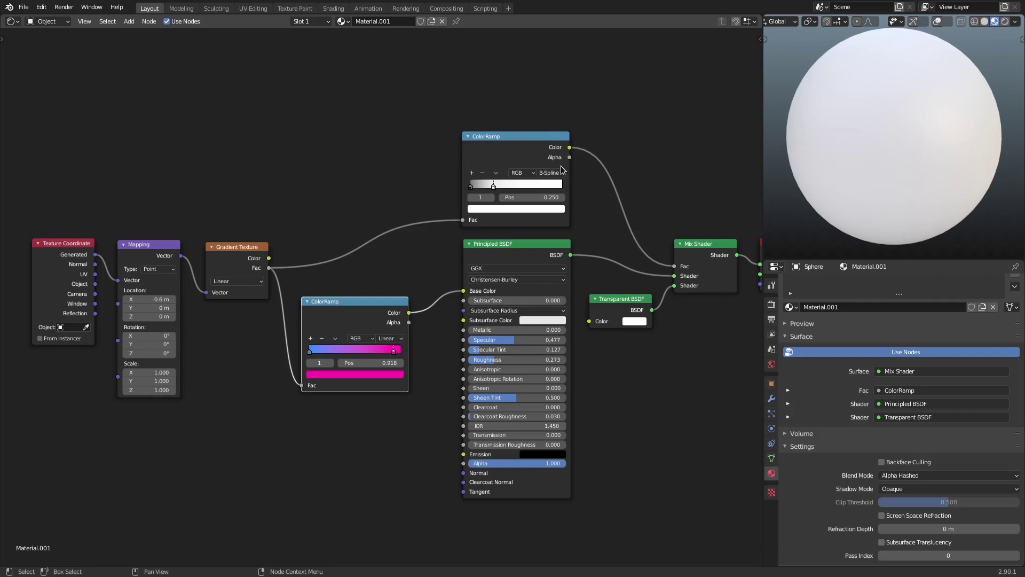
{"action": "mouse_move", "coordinate": [494, 183]}
{"action": "left_mouse_down"}
{"action": "mouse_move", "coordinate": [562, 184]}
{"action": "mouse_move", "coordinate": [474, 185]}
{"action": "mouse_move", "coordinate": [483, 185]}
{"action": "left_mouse_up"}
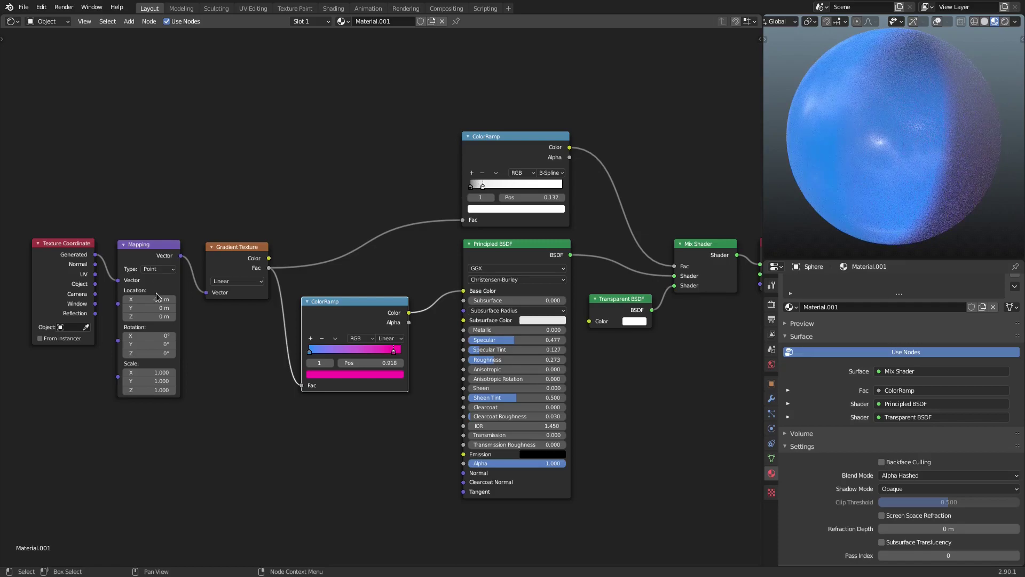
Reset Mapping Location X to 0 m and move the ramp stop to 0.909
{"action": "type", "text": "0"}
{"action": "key", "text": "Return"}
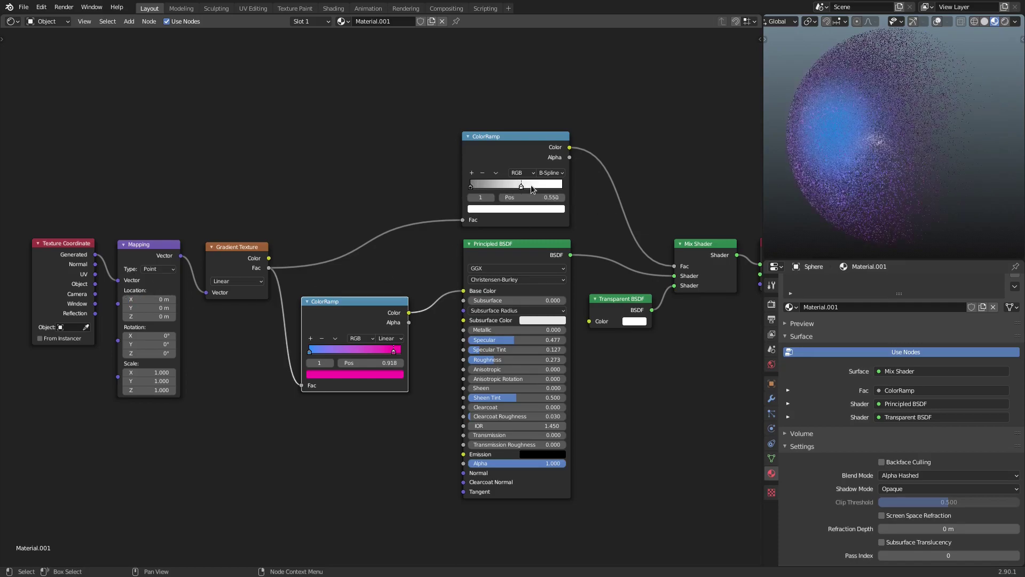
{"action": "left_click_drag", "start_coordinate": [531, 184], "coordinate": [554, 185]}
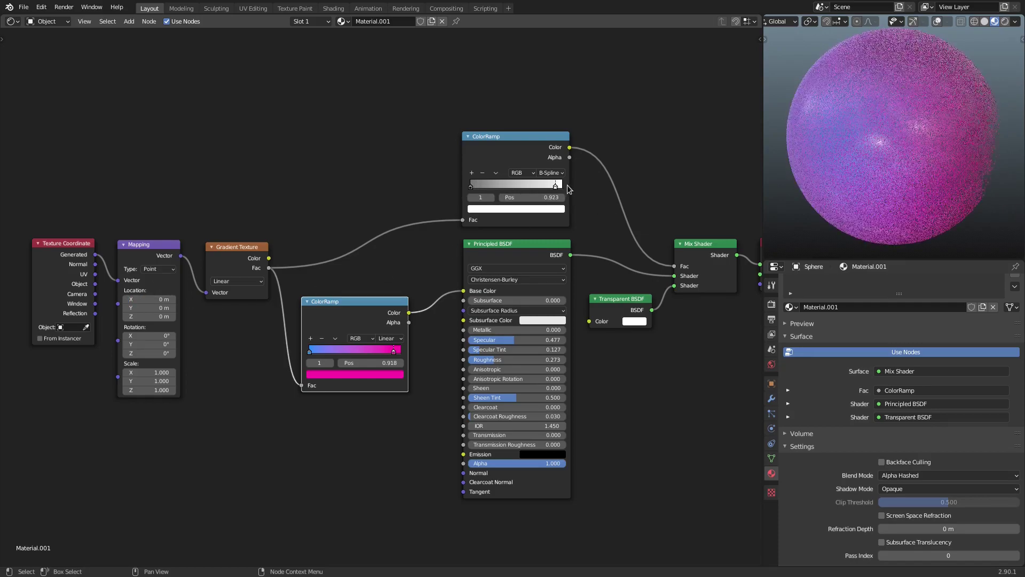
Compare Alpha Blend and Alpha Hashed, settle on Alpha Clip, and adjust the Clip Threshold
{"action": "left_click", "coordinate": [934, 477]}
{"action": "left_click", "coordinate": [923, 528]}
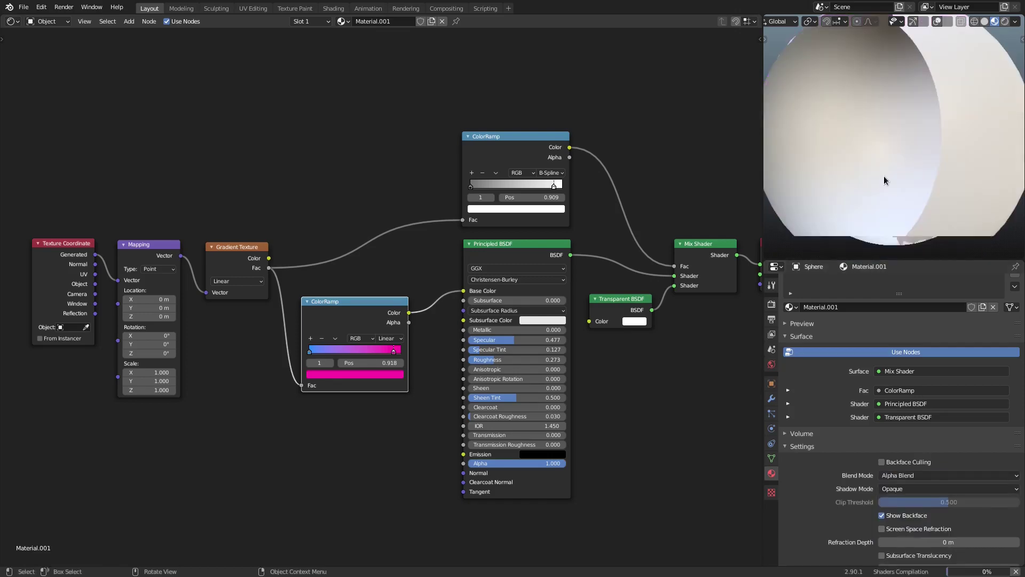
{"action": "scroll", "coordinate": [884, 176], "scroll_direction": "down", "scroll_amount": 5}
{"action": "left_click", "coordinate": [926, 475]}
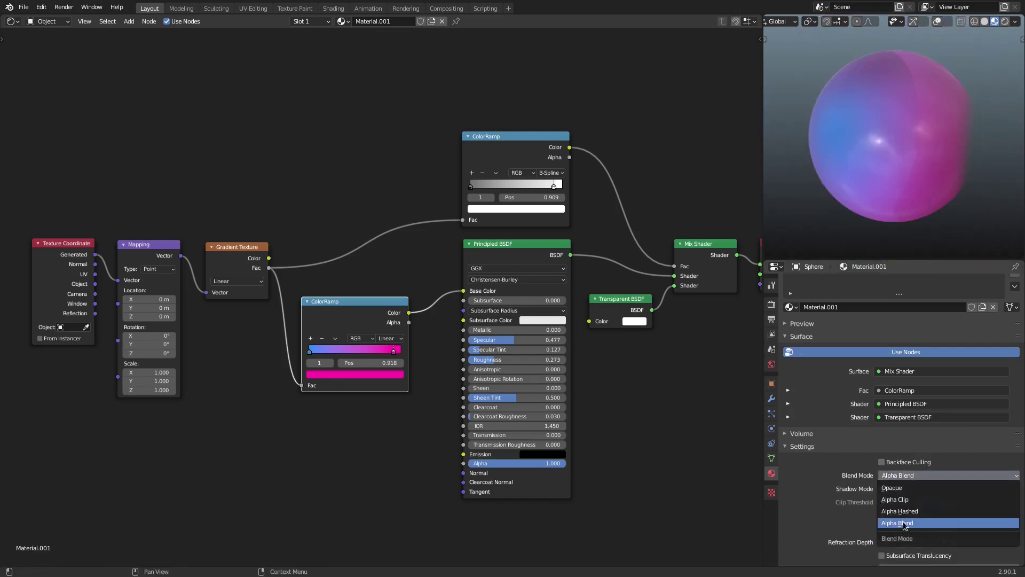
{"action": "left_click", "coordinate": [908, 511]}
{"action": "left_click", "coordinate": [933, 475]}
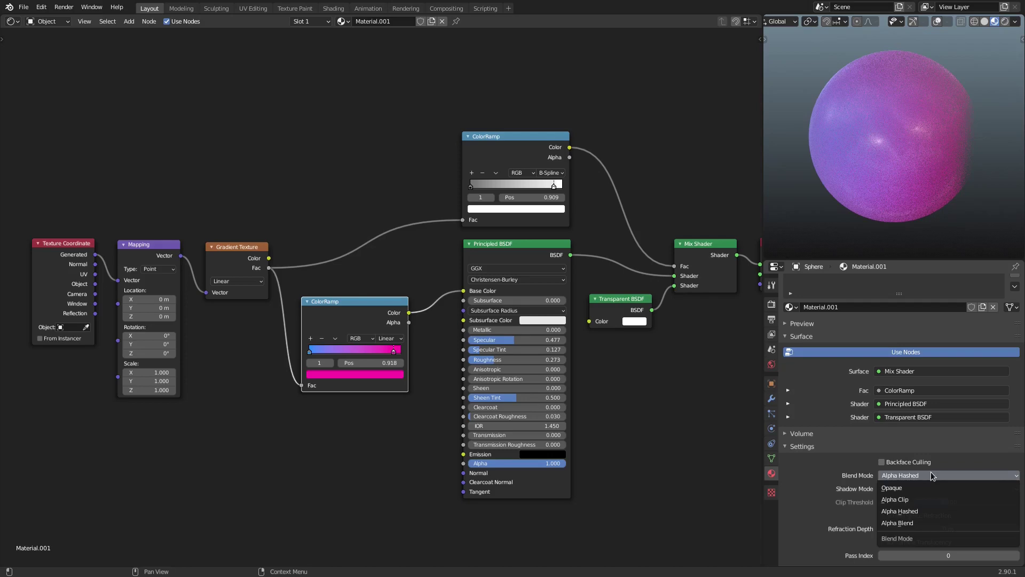
{"action": "left_click", "coordinate": [906, 501]}
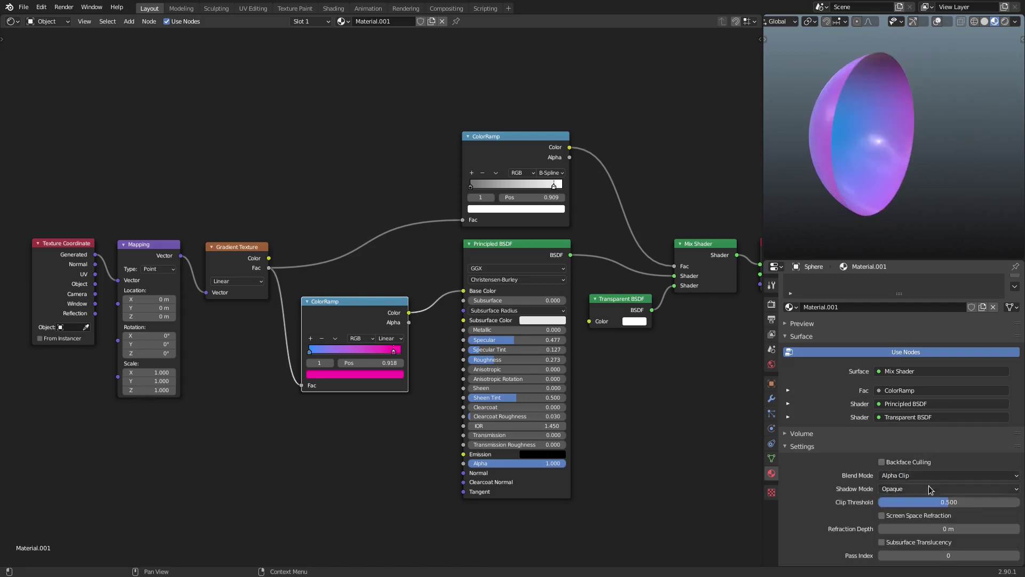
{"action": "mouse_move", "coordinate": [949, 502]}
{"action": "left_mouse_down"}
{"action": "mouse_move", "coordinate": [937, 505]}
{"action": "mouse_move", "coordinate": [985, 504]}
{"action": "mouse_move", "coordinate": [936, 505]}
{"action": "left_mouse_up"}
{"action": "left_click", "coordinate": [947, 503]}
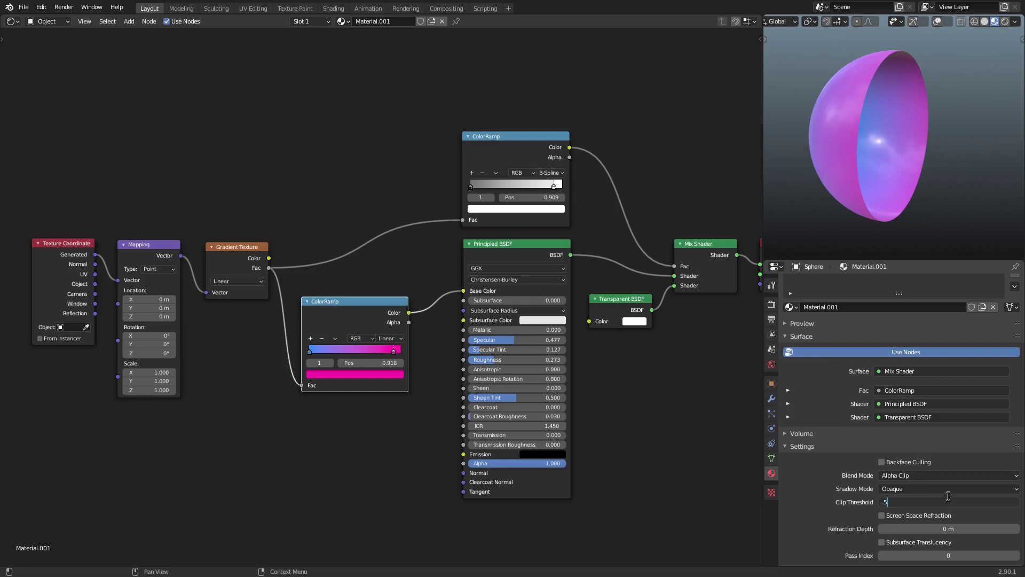
Set Clip Threshold to 0.500, then test the ramp's right stop at 0.164 and 0.018 before returning it to 1.000
{"action": "type", "text": ".5"}
{"action": "key", "text": "Return"}
{"action": "left_click_drag", "start_coordinate": [554, 185], "coordinate": [571, 194]}
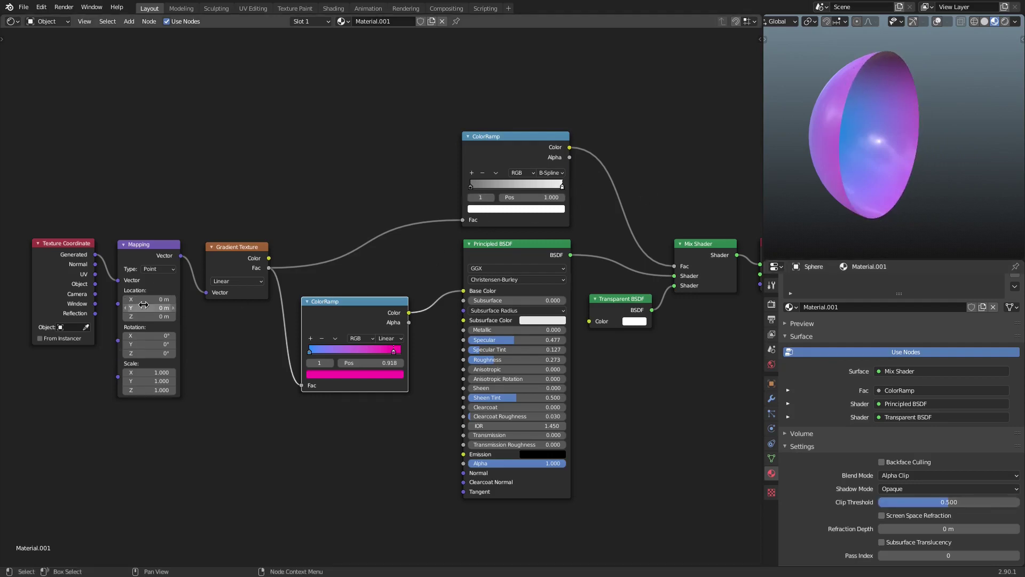
{"action": "left_click_drag", "start_coordinate": [565, 186], "coordinate": [720, 196]}
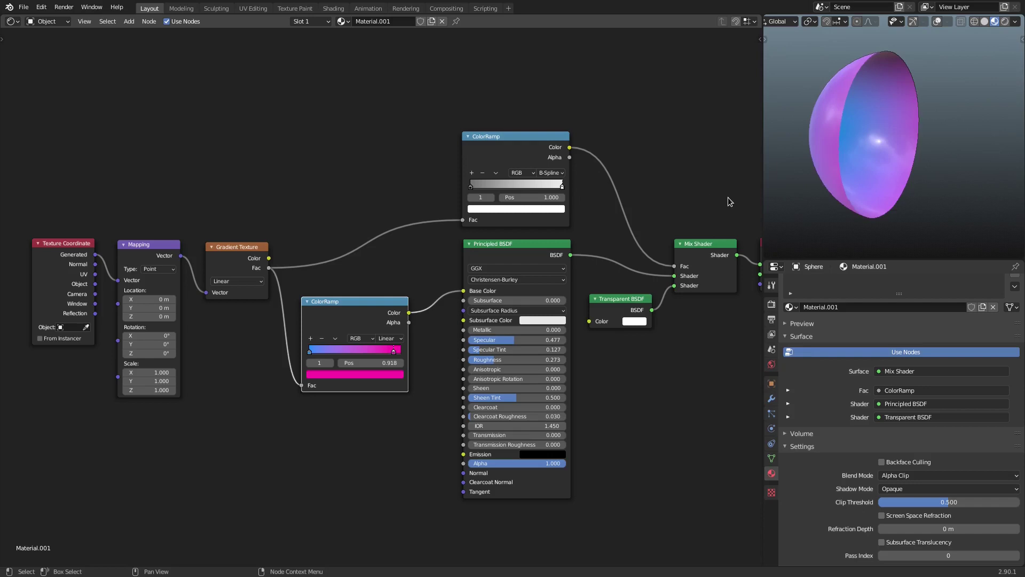
{"action": "left_click_drag", "start_coordinate": [561, 186], "coordinate": [600, 185]}
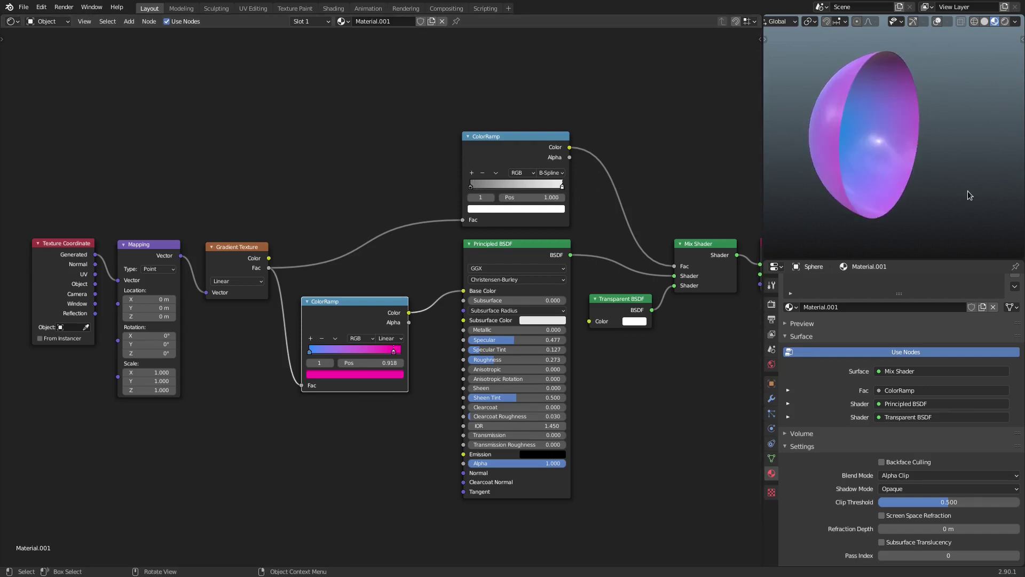
{"action": "left_click_drag", "start_coordinate": [562, 189], "coordinate": [528, 188]}
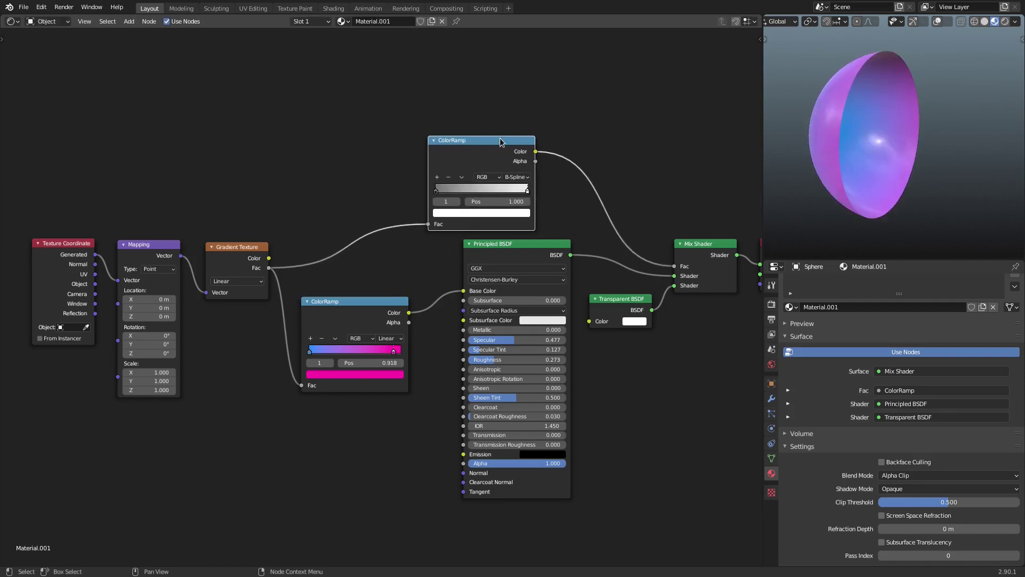
{"action": "left_click_drag", "start_coordinate": [525, 139], "coordinate": [554, 139]}
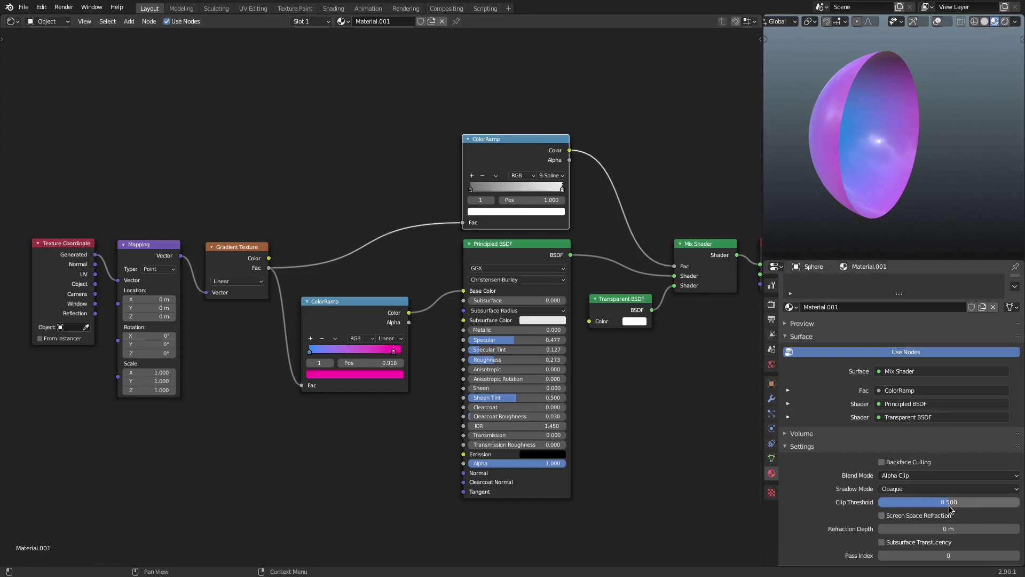
{"action": "middle_click_drag", "start_coordinate": [876, 220], "coordinate": [879, 189]}
Frame the hemisphere in front view and try moving the ramp stop left, undoing it
{"action": "key", "text": "KP_1"}
{"action": "scroll", "coordinate": [896, 124], "scroll_direction": "up", "scroll_amount": 2}
{"action": "middle_click_drag", "start_coordinate": [898, 128], "coordinate": [893, 79]}
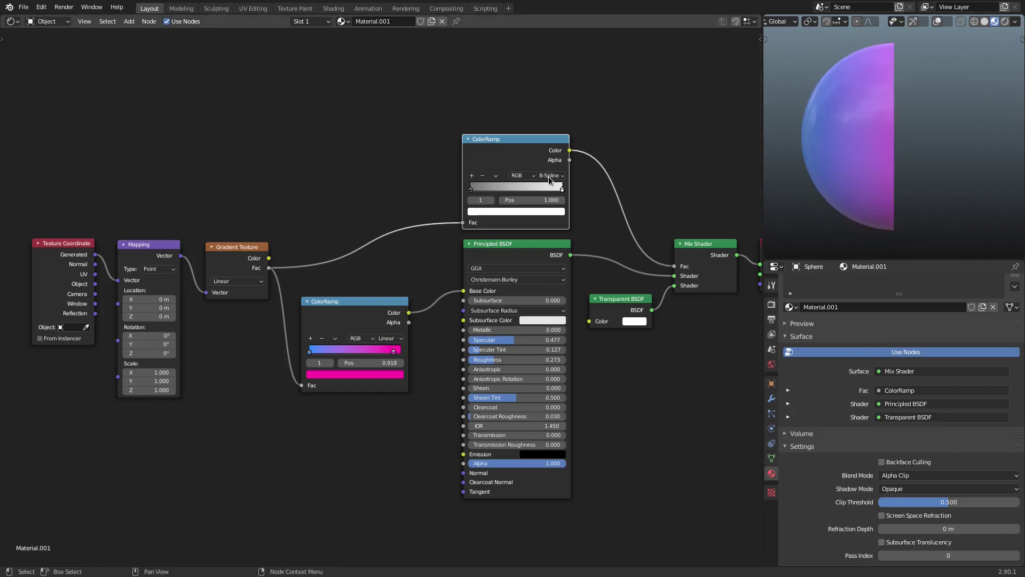
{"action": "left_click_drag", "start_coordinate": [562, 188], "coordinate": [468, 176]}
{"action": "key", "text": "ctrl+z"}
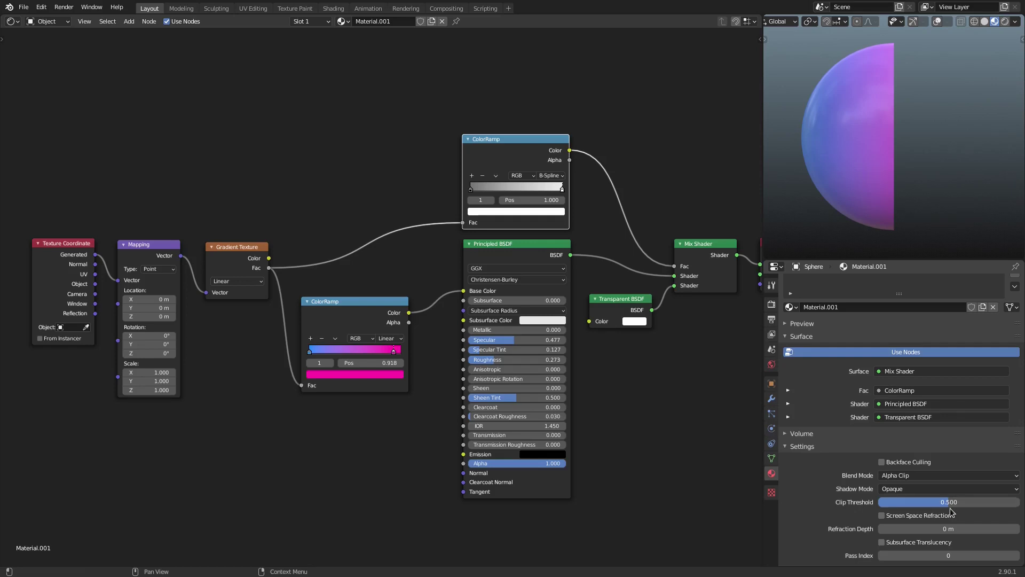
Raise Clip Threshold until the sphere vanishes, then lower it to 0.000 so the whole sphere shows
{"action": "left_click_drag", "start_coordinate": [950, 502], "coordinate": [1007, 502]}
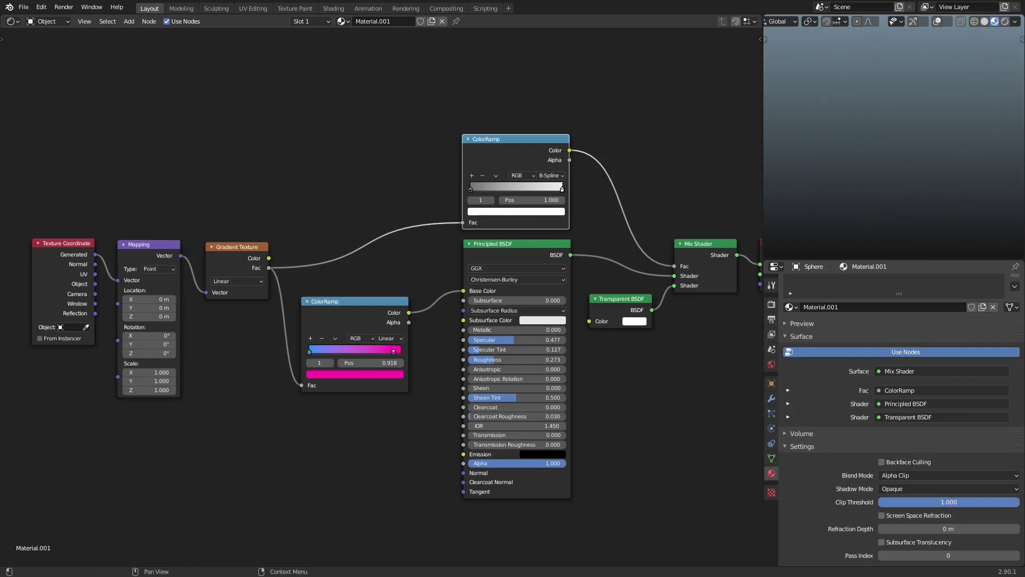
{"action": "left_click_drag", "start_coordinate": [1008, 502], "coordinate": [879, 502]}
{"action": "middle_click_drag", "start_coordinate": [861, 152], "coordinate": [889, 156]}
{"action": "scroll", "coordinate": [879, 179], "scroll_direction": "down", "scroll_amount": 4}
{"action": "scroll", "coordinate": [879, 180], "scroll_direction": "up", "scroll_amount": 2}
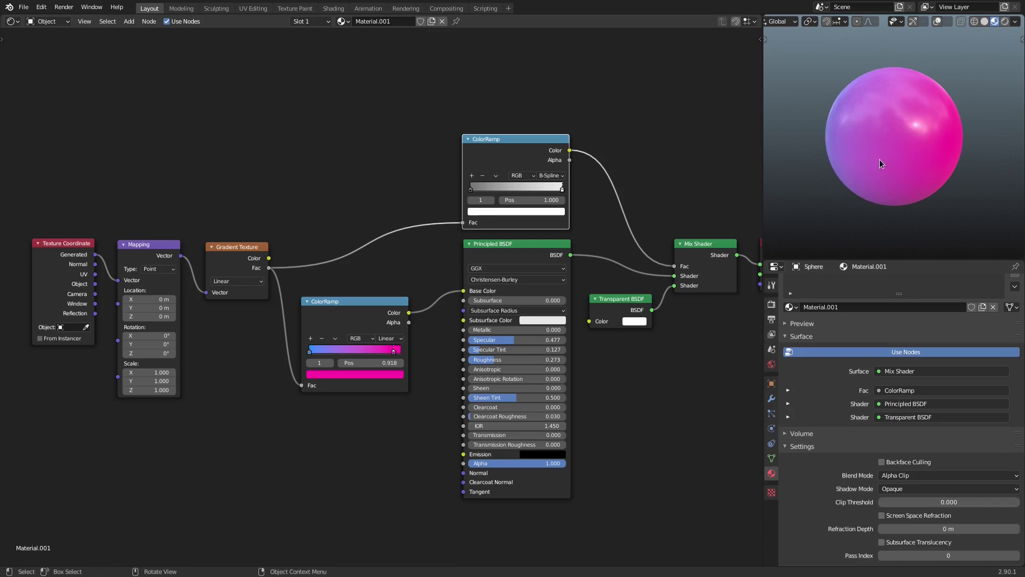
Test a Mapping Location X offset and a ramp stop below 1.000, undoing both
{"action": "left_click_drag", "start_coordinate": [149, 302], "coordinate": [174, 302]}
{"action": "key", "text": "ctrl+z"}
{"action": "left_click_drag", "start_coordinate": [559, 201], "coordinate": [433, 200]}
{"action": "key", "text": "ctrl+z"}
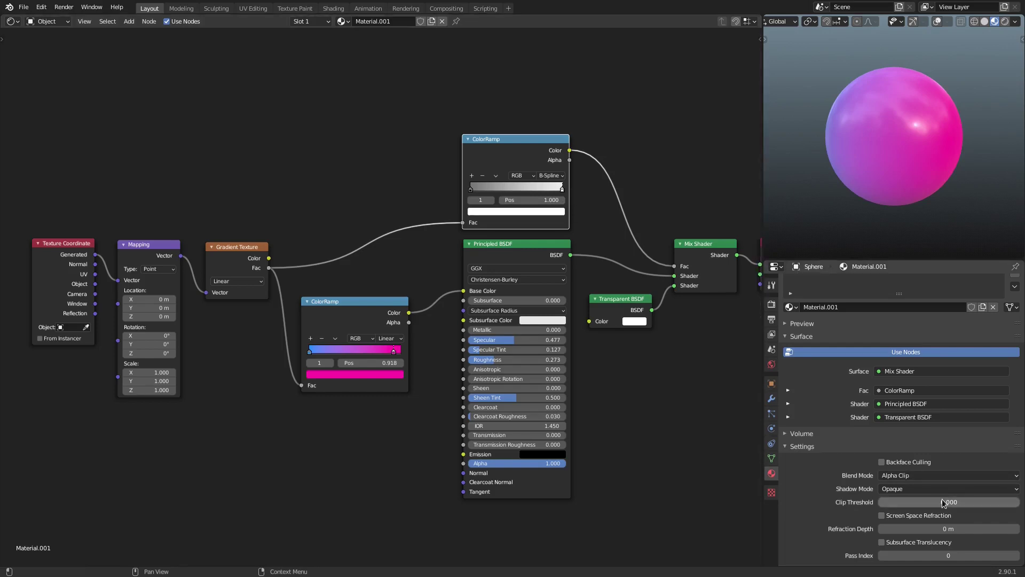
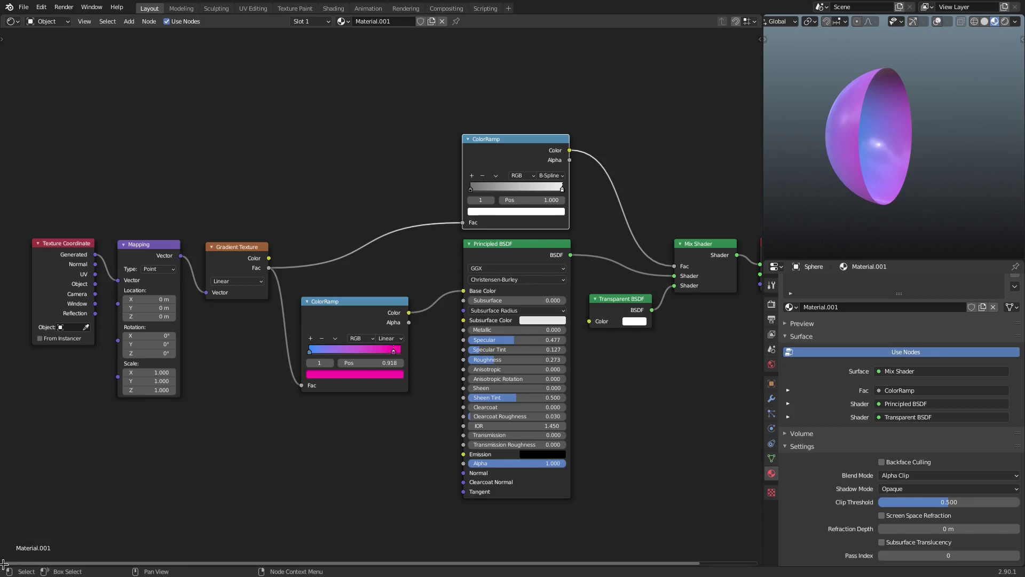
Split a new area off the bottom of the shader node editor and show its editor-type list
{"action": "left_click_drag", "start_coordinate": [3, 560], "coordinate": [7, 517]}
{"action": "left_click", "coordinate": [12, 523]}
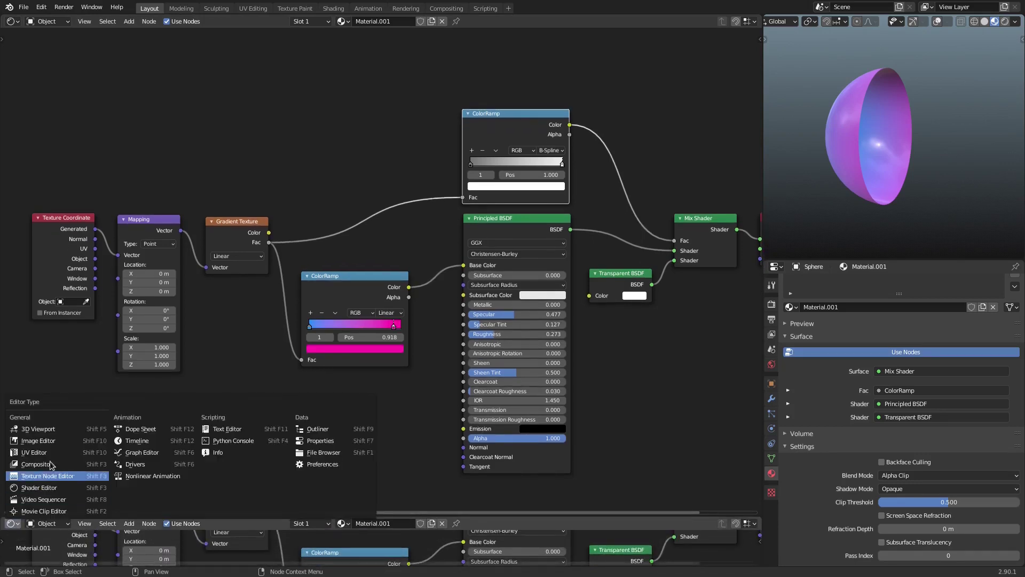
Make the new area a taller Timeline and keyframe Clip Threshold at 1.000 on frame 0
{"action": "left_click", "coordinate": [155, 439]}
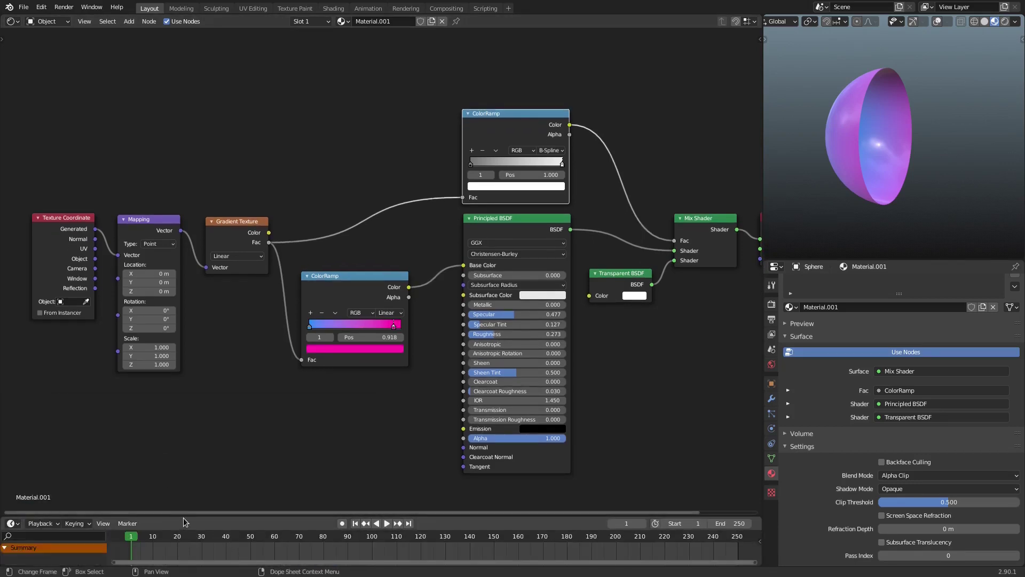
{"action": "left_click_drag", "start_coordinate": [183, 515], "coordinate": [180, 506]}
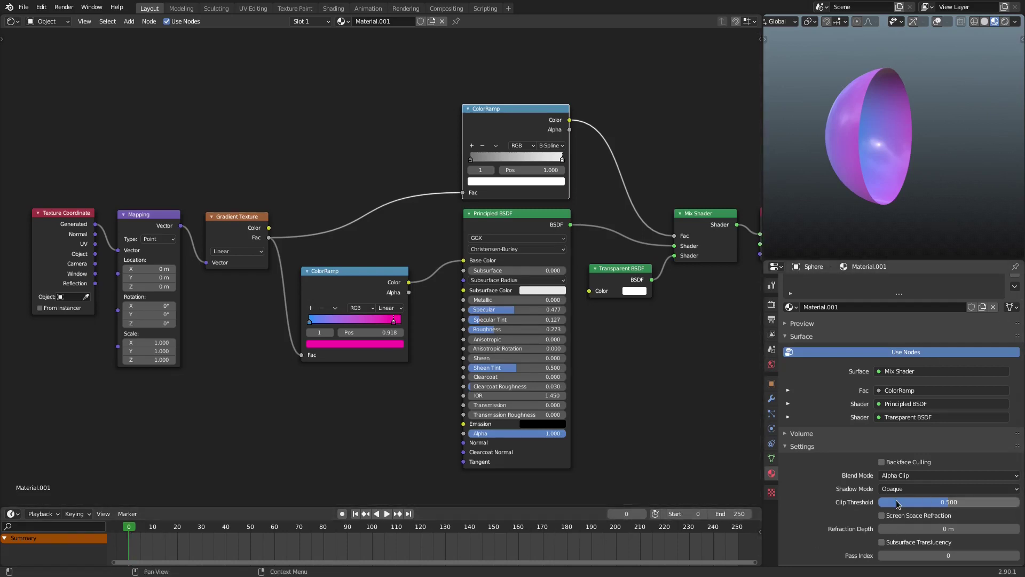
{"action": "left_click_drag", "start_coordinate": [945, 505], "coordinate": [1003, 504]}
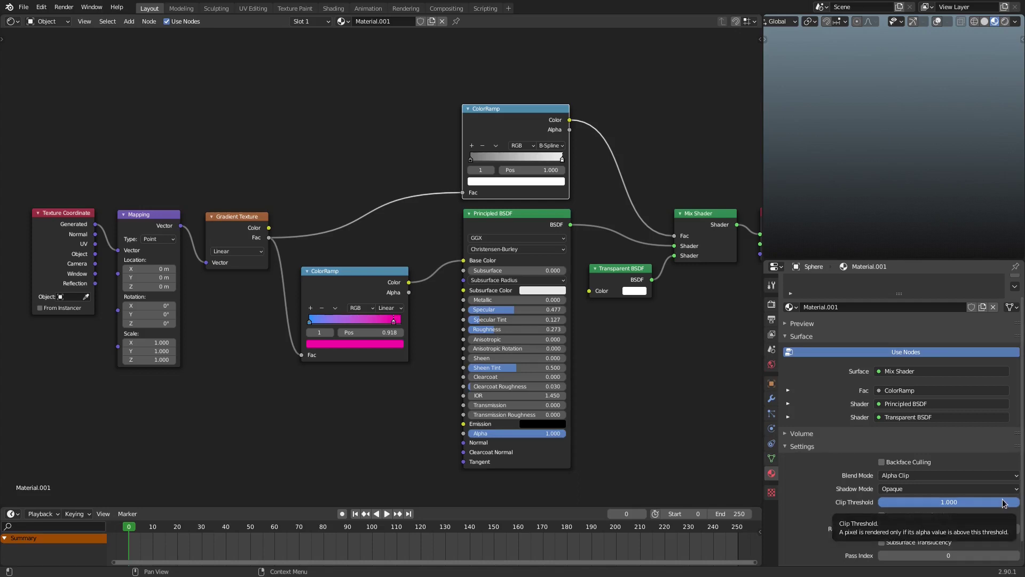
{"action": "key", "text": "i"}
Keyframe Clip Threshold at 0.000 on frame 20 and at 1.000 on frame 40
{"action": "left_click", "coordinate": [251, 531]}
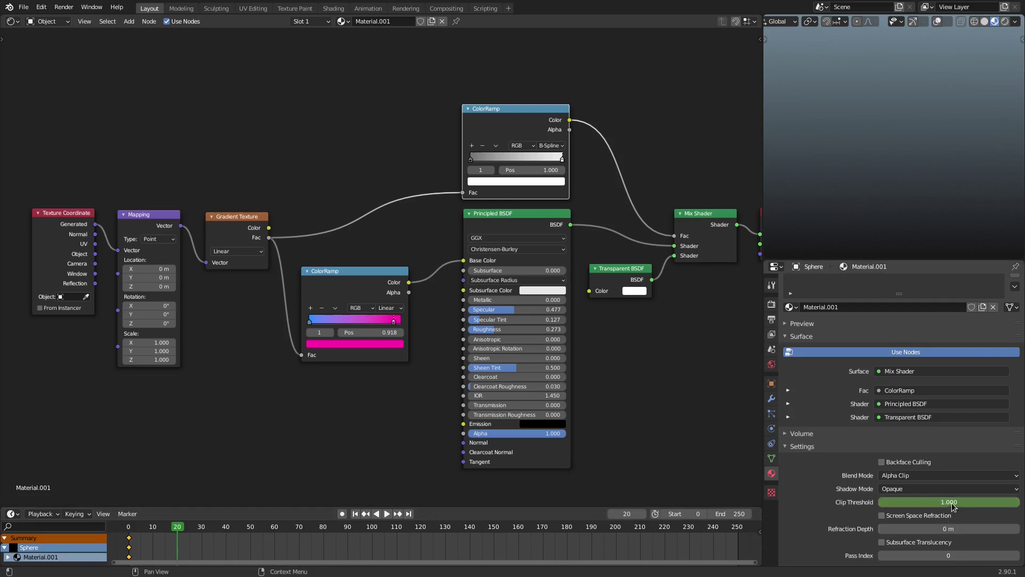
{"action": "left_click_drag", "start_coordinate": [945, 505], "coordinate": [903, 504]}
{"action": "key", "text": "i"}
{"action": "key", "text": "i"}
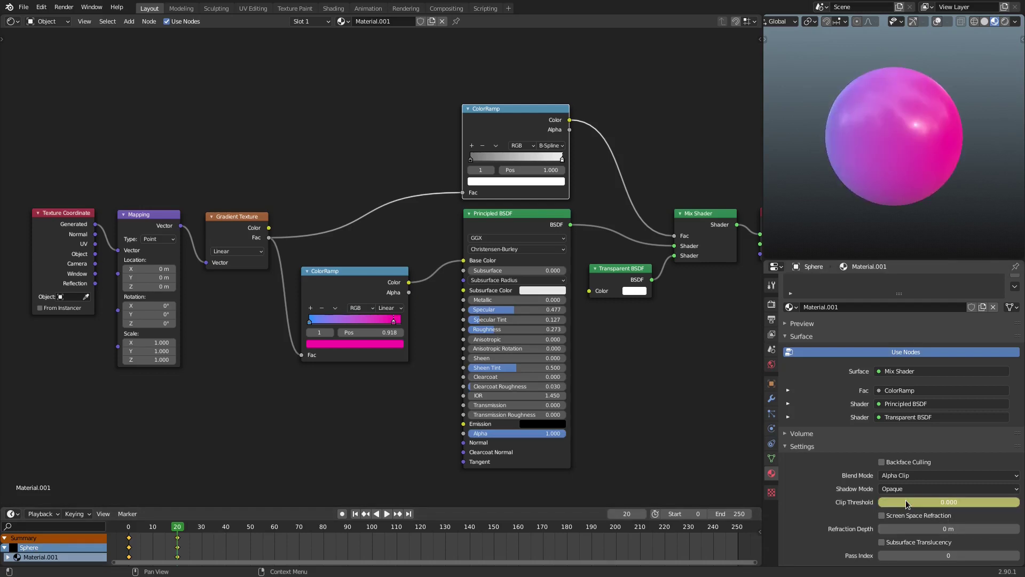
{"action": "left_click", "coordinate": [228, 528]}
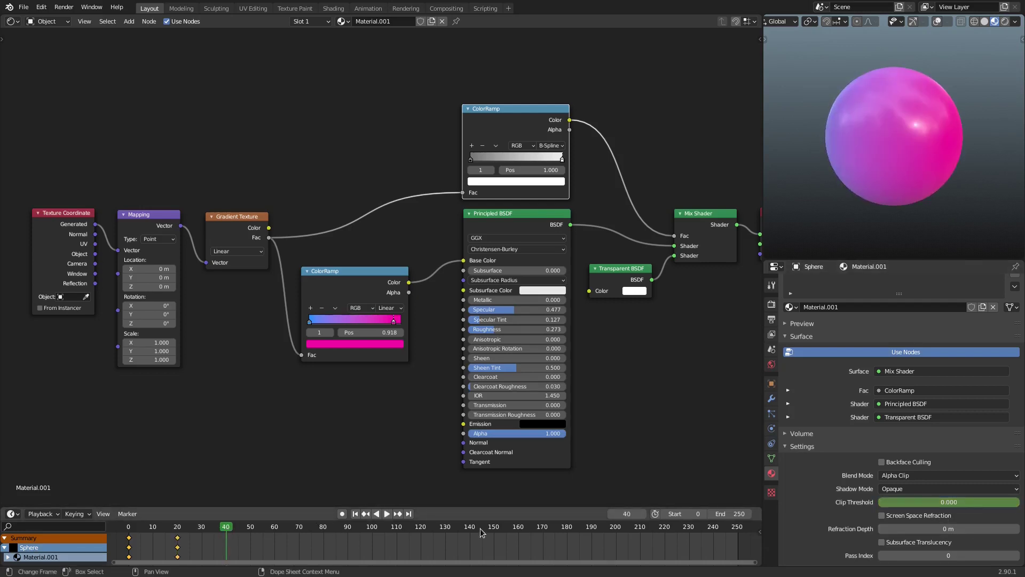
{"action": "left_click_drag", "start_coordinate": [945, 502], "coordinate": [1015, 506]}
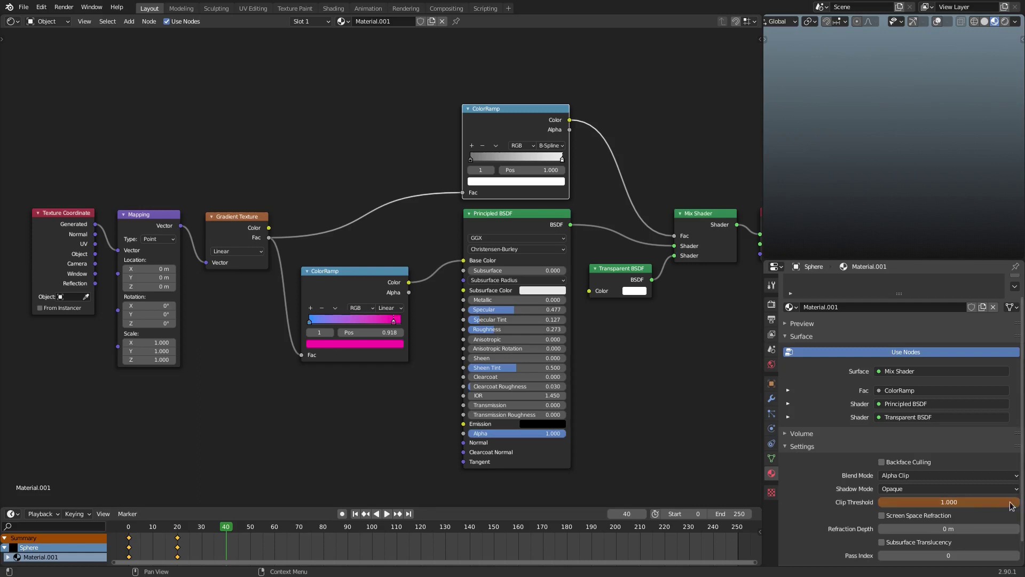
{"action": "key", "text": "i"}
Return to frame 0 and set the animation's end frame to 40
{"action": "left_click", "coordinate": [355, 514]}
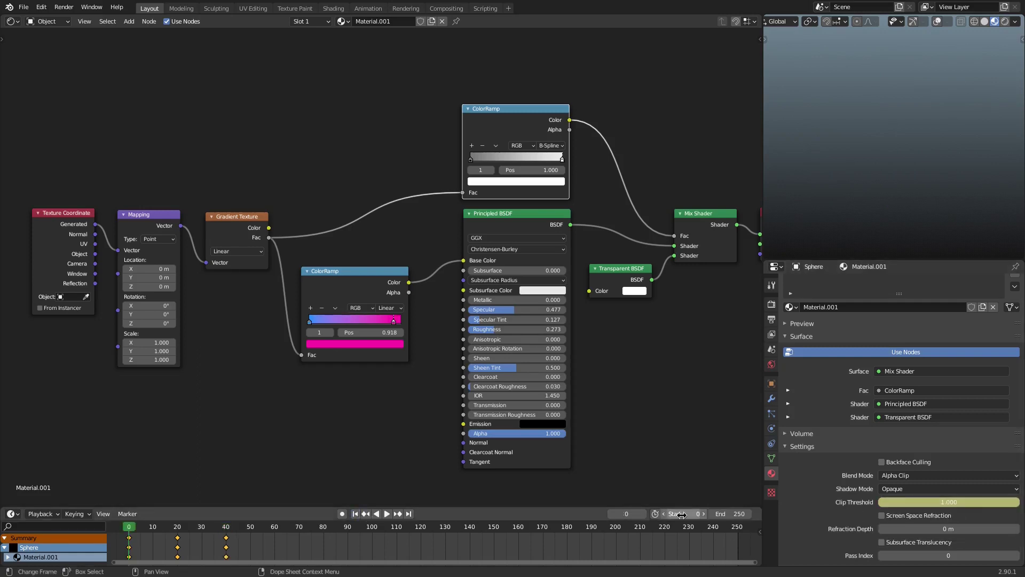
{"action": "left_click", "coordinate": [719, 511]}
{"action": "type", "text": "40"}
{"action": "key", "text": "Return"}
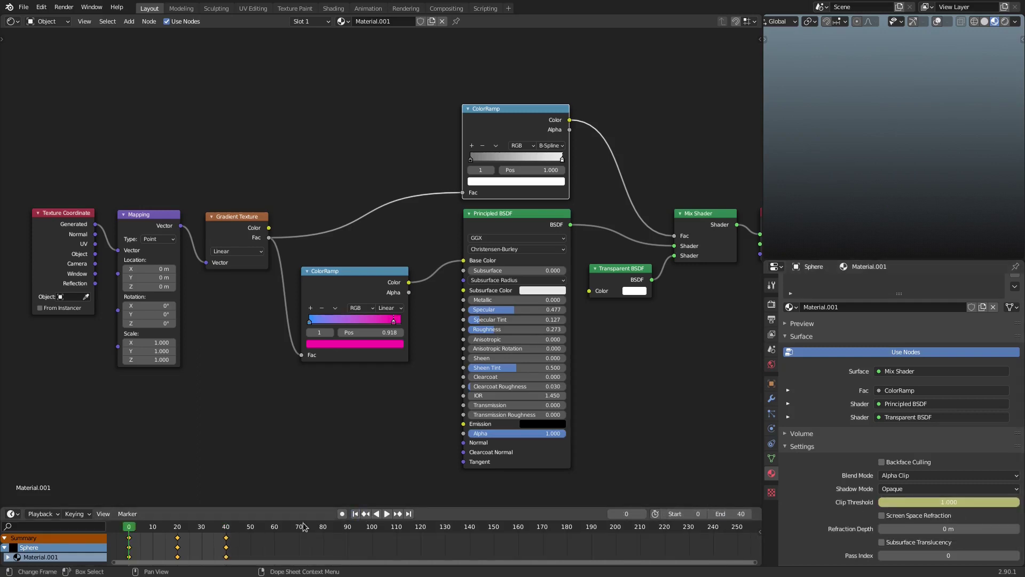
Play and scrub the timeline to watch the sphere clip away, stopping at frame 21
{"action": "left_click", "coordinate": [387, 514]}
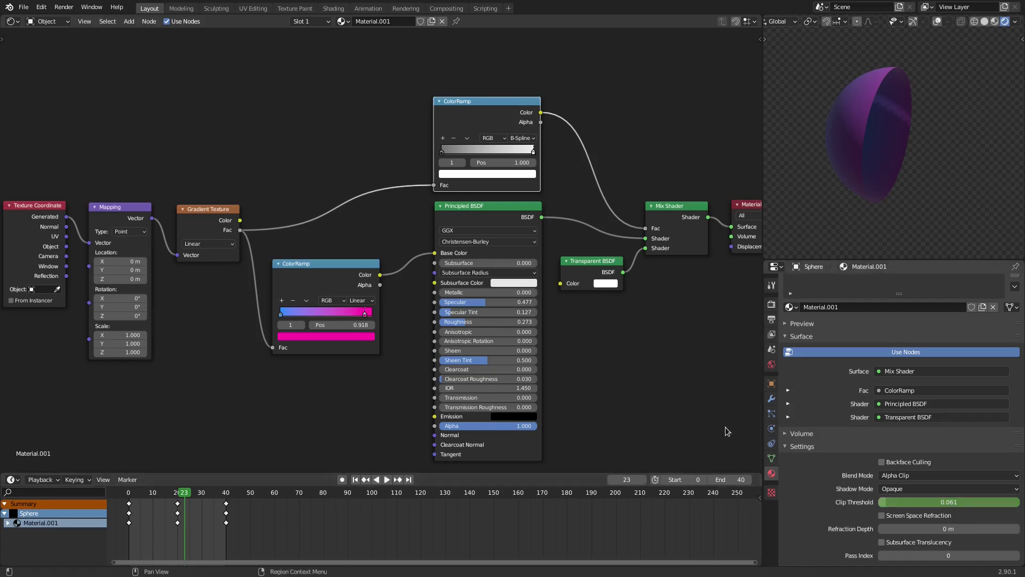
{"action": "left_click_drag", "start_coordinate": [167, 490], "coordinate": [128, 491]}
{"action": "left_click", "coordinate": [386, 480]}
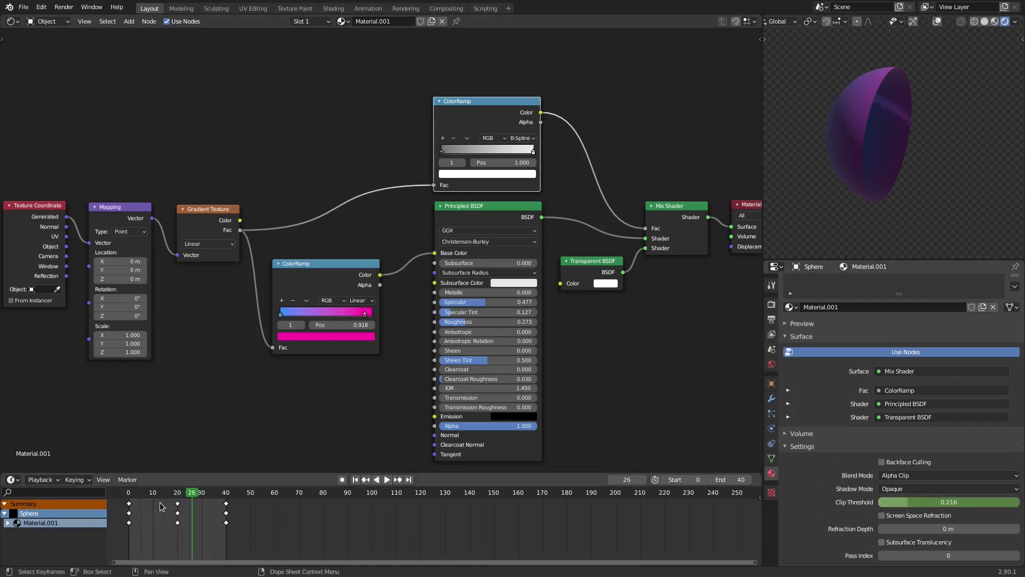
{"action": "left_click", "coordinate": [137, 492]}
{"action": "left_click_drag", "start_coordinate": [136, 490], "coordinate": [161, 491]}
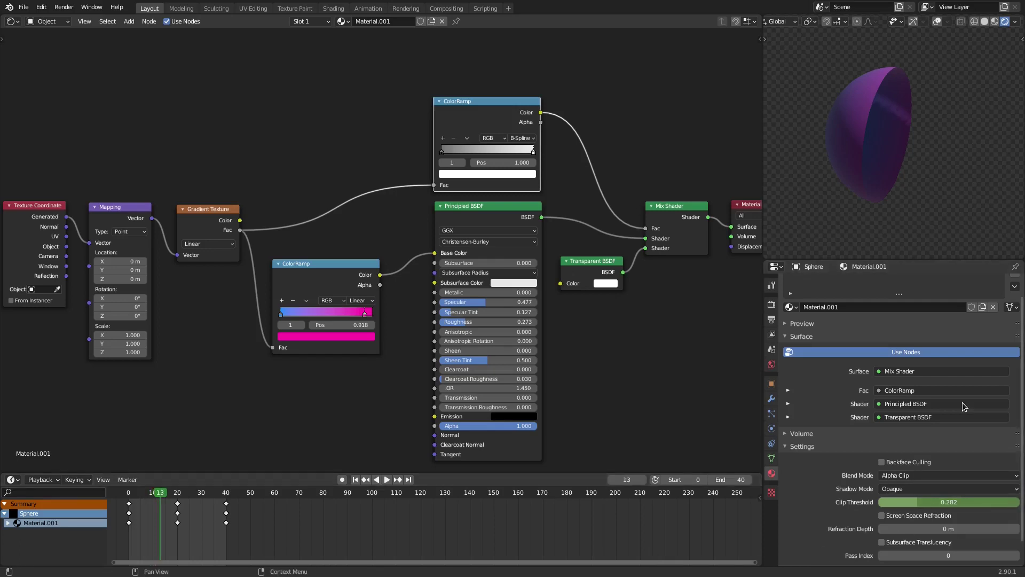
{"action": "key", "text": "space"}
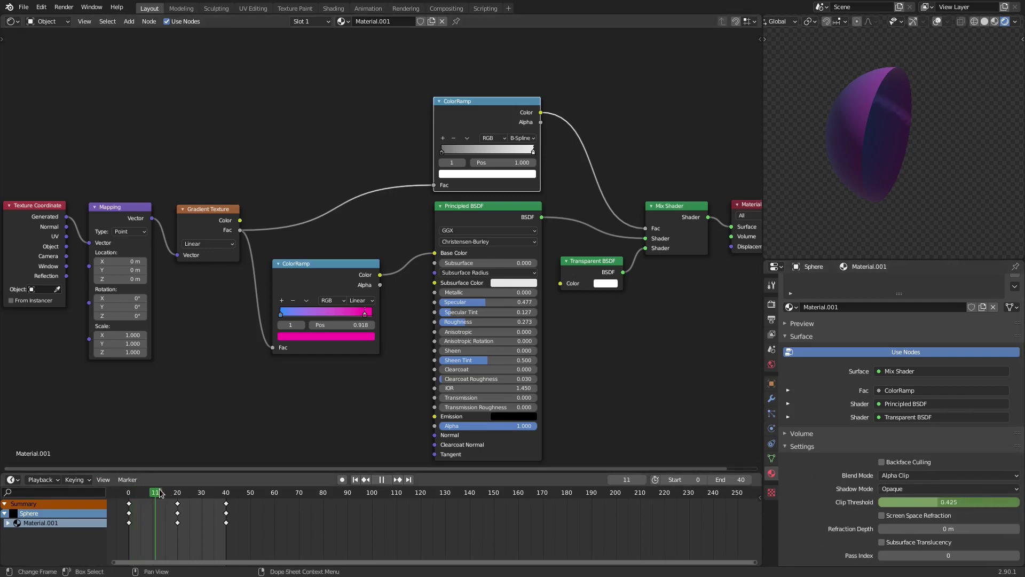
{"action": "left_click_drag", "start_coordinate": [194, 491], "coordinate": [165, 483]}
{"action": "key", "text": "space"}
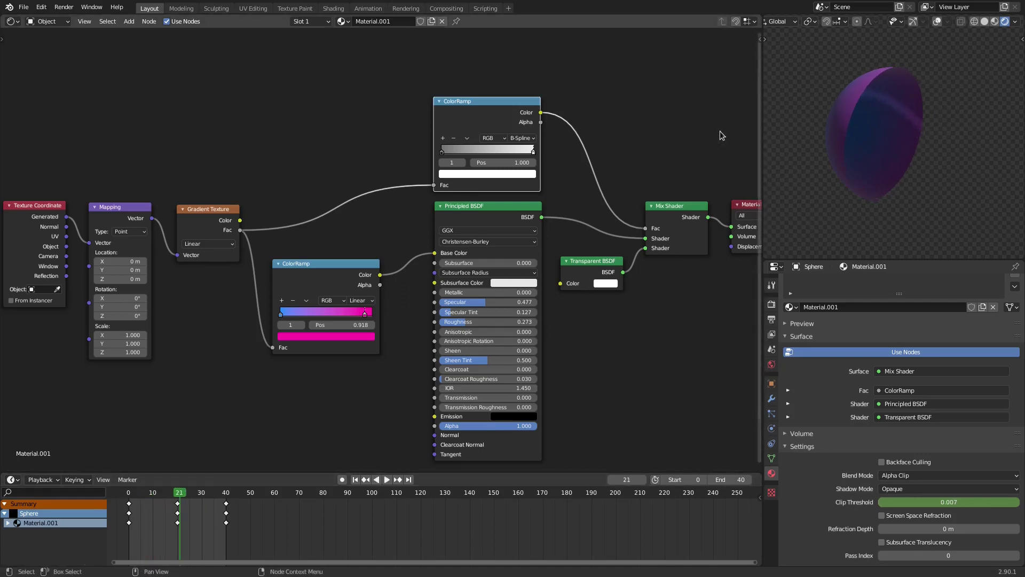
Open and dismiss the Render menu, then show the node area's editor-type list
{"action": "left_click", "coordinate": [64, 8]}
{"action": "left_click", "coordinate": [64, 9]}
{"action": "left_click", "coordinate": [64, 10]}
{"action": "left_click", "coordinate": [12, 22]}
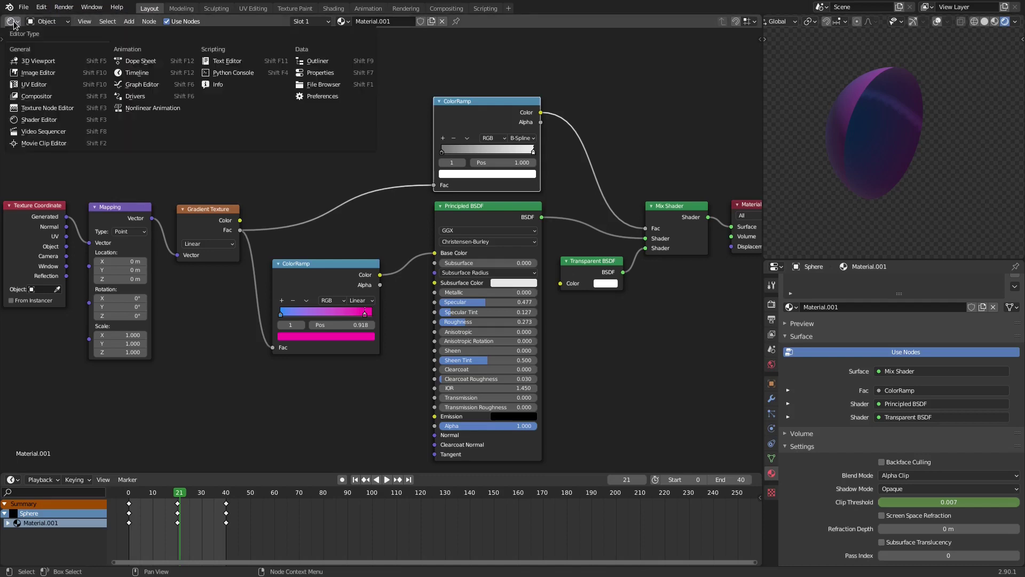
Switch the node area to an Image Editor showing the Render Result
{"action": "left_click", "coordinate": [41, 73]}
{"action": "left_click", "coordinate": [27, 22]}
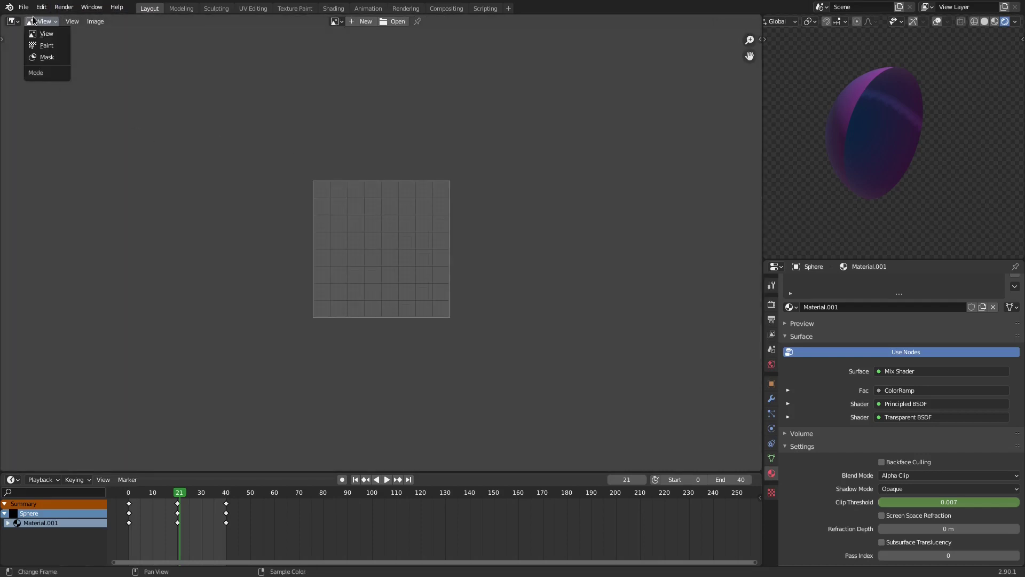
{"action": "left_click", "coordinate": [336, 22]}
{"action": "left_click", "coordinate": [357, 37]}
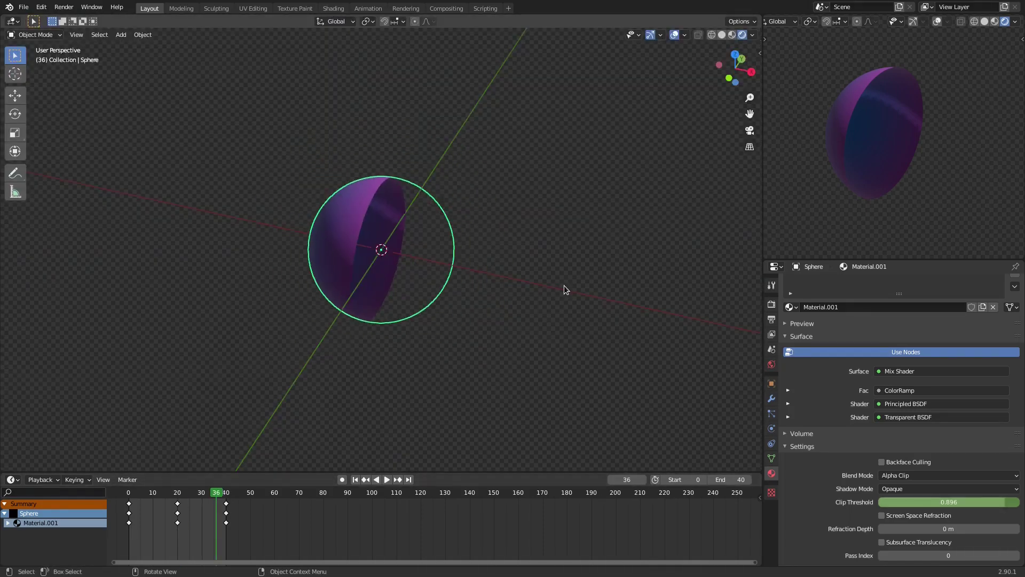
{"action": "scroll", "coordinate": [565, 289], "scroll_direction": "down", "scroll_amount": 1}
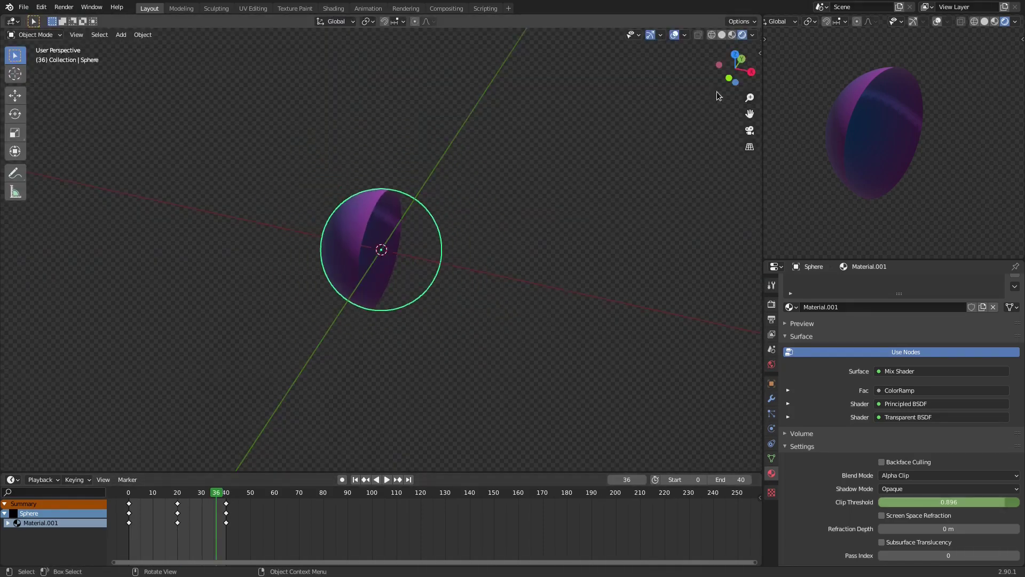
Try Clip Threshold values around 0.559 on the sphere in Material Preview shading
{"action": "mouse_move", "coordinate": [934, 500]}
{"action": "left_mouse_down"}
{"action": "mouse_move", "coordinate": [879, 502]}
{"action": "mouse_move", "coordinate": [988, 502]}
{"action": "mouse_move", "coordinate": [956, 502]}
{"action": "left_mouse_up"}
{"action": "left_click", "coordinate": [995, 21]}
{"action": "left_click_drag", "start_coordinate": [956, 502], "coordinate": [919, 503]}
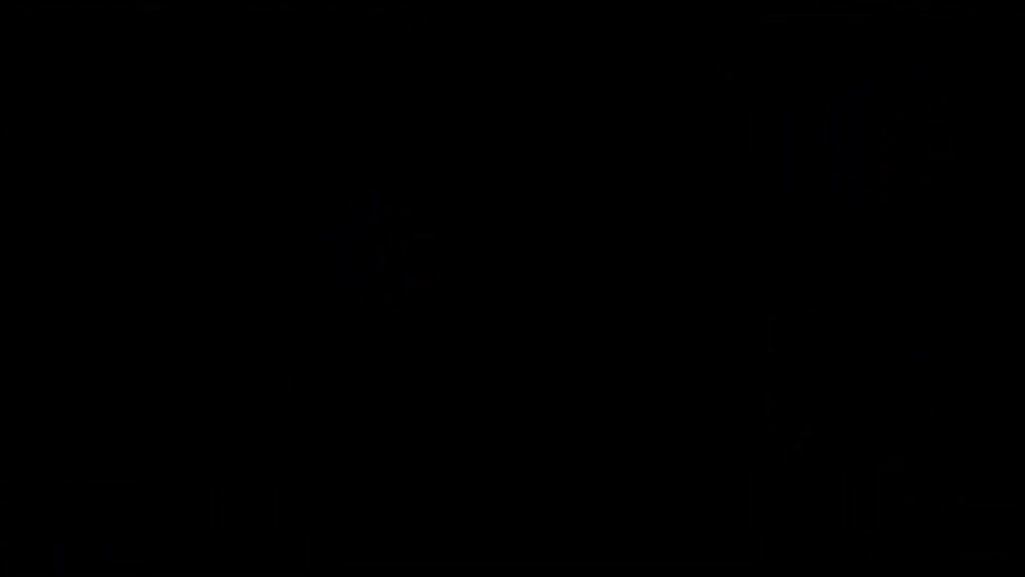